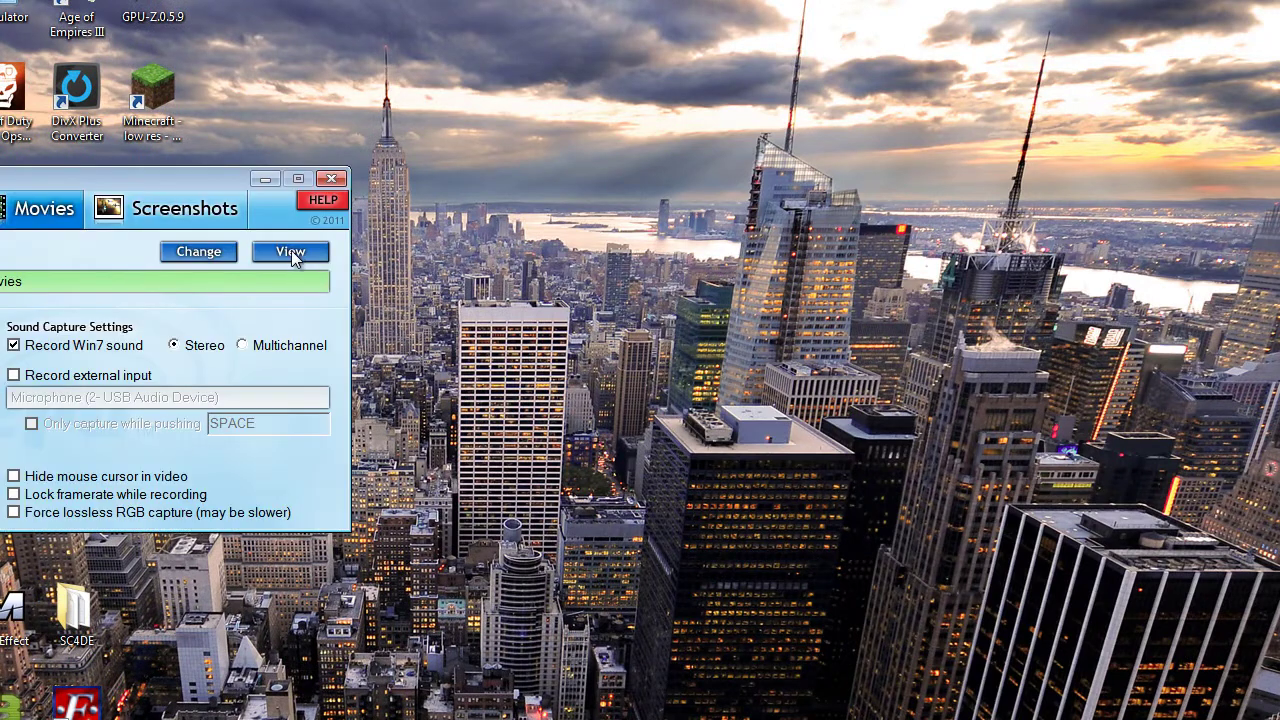
click(291, 251)
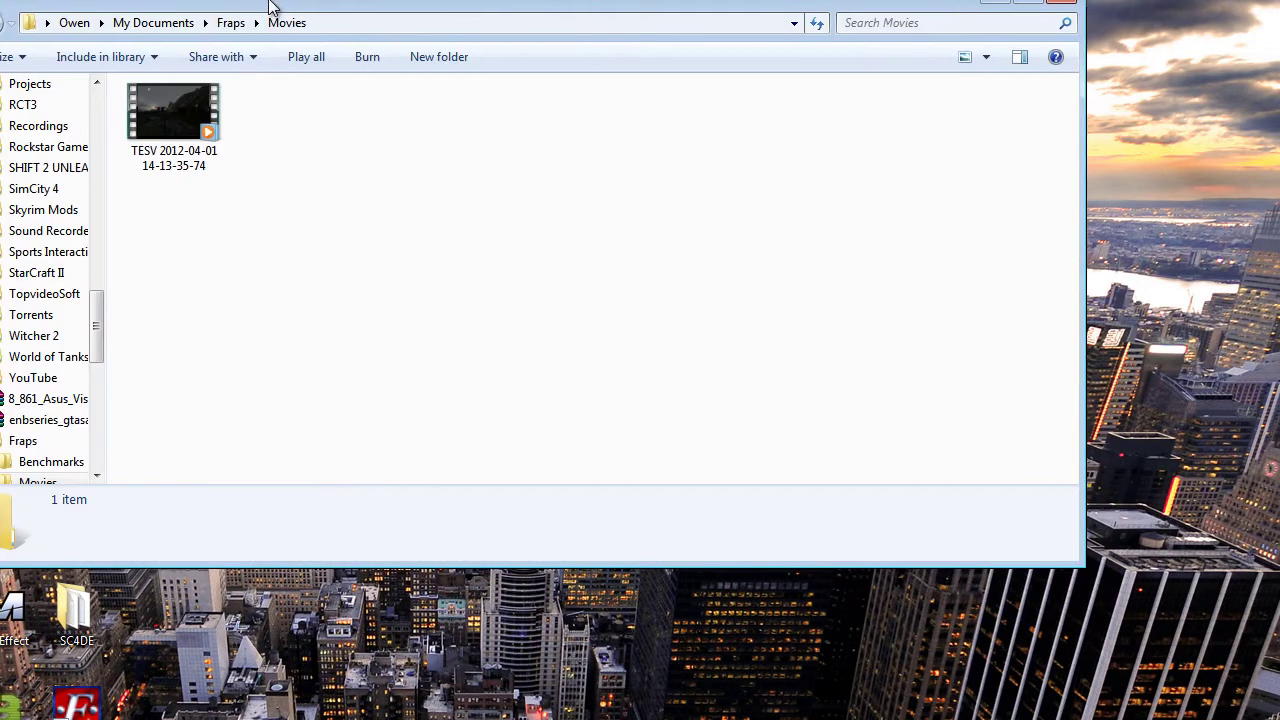
drag(268, 5, 394, 92)
click(307, 218)
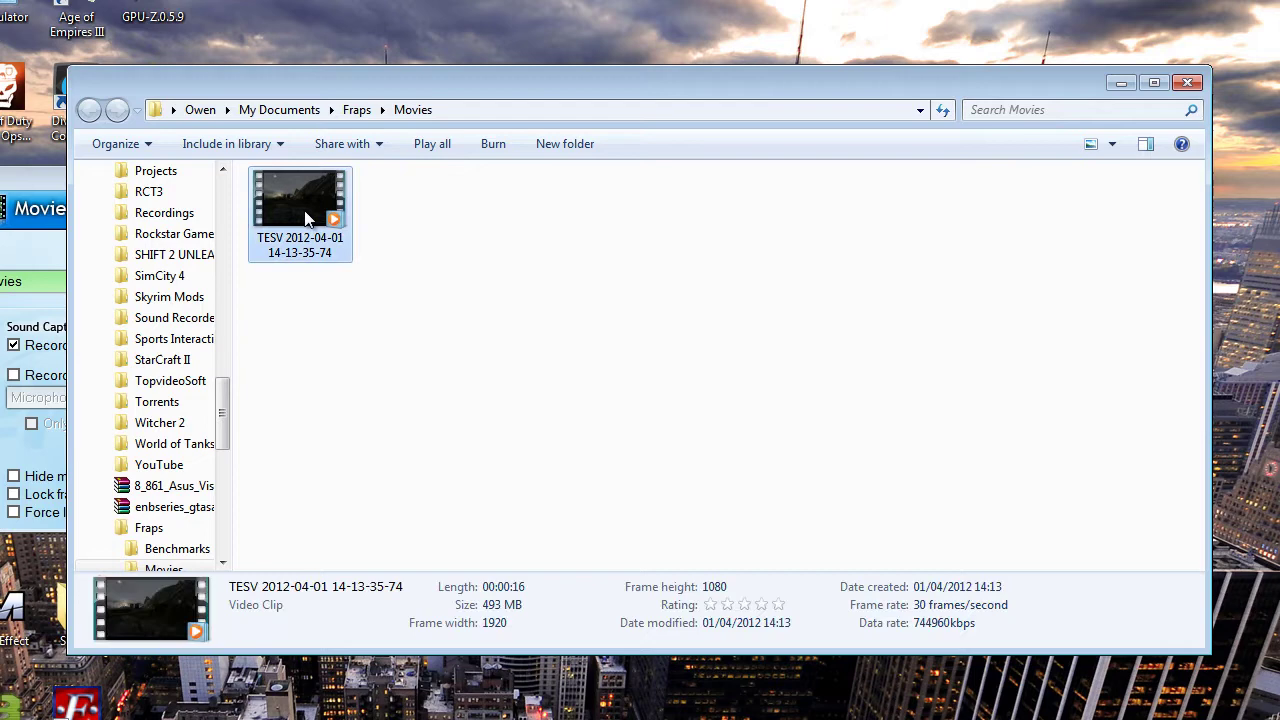
right_click(305, 212)
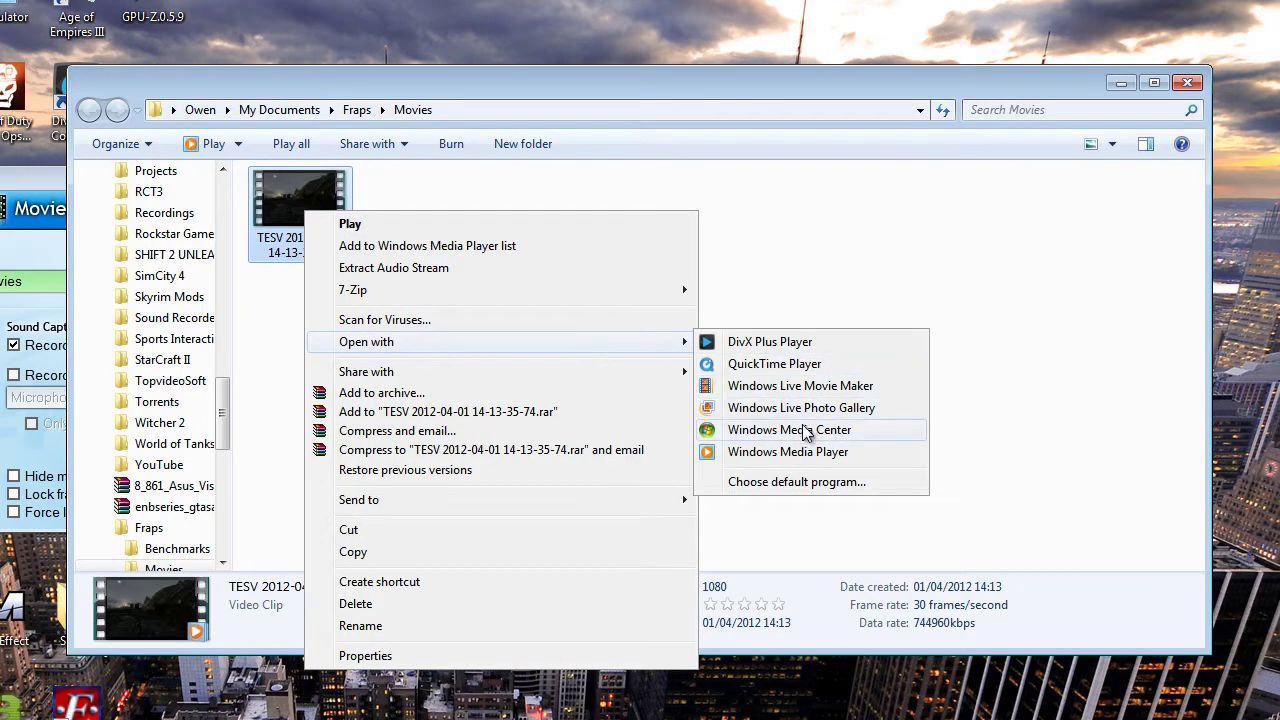
click(768, 451)
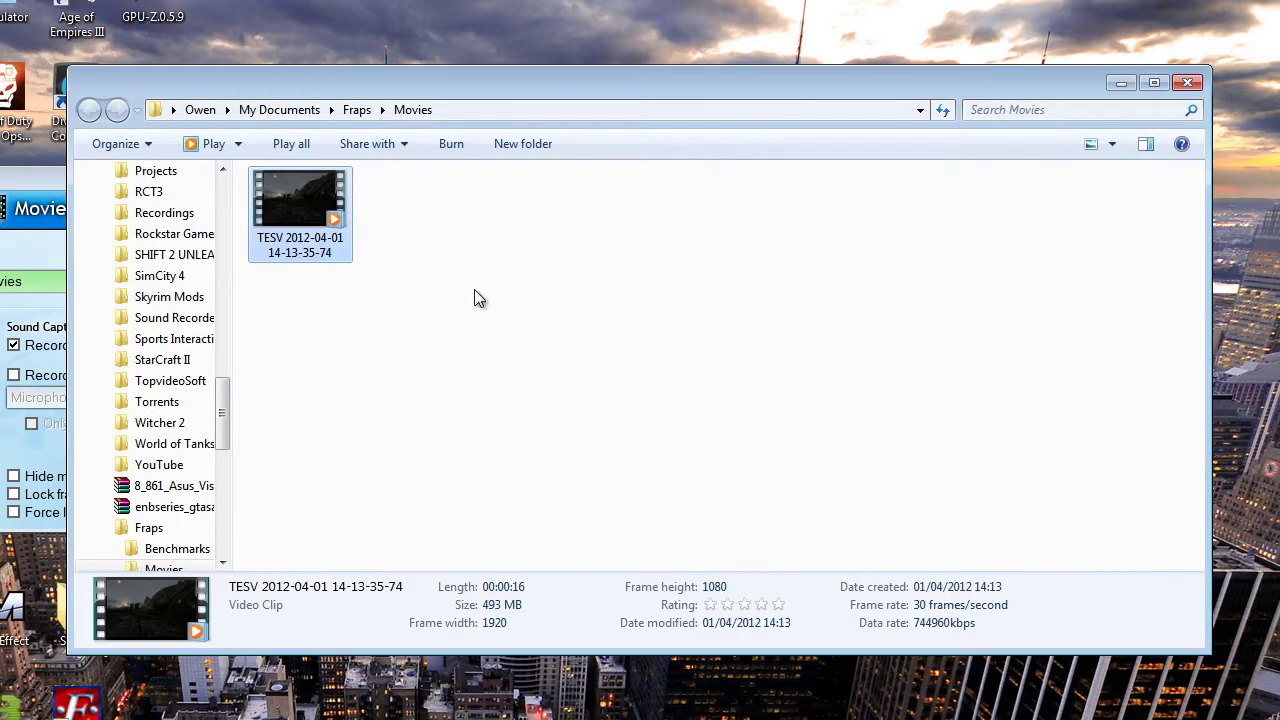
click(406, 255)
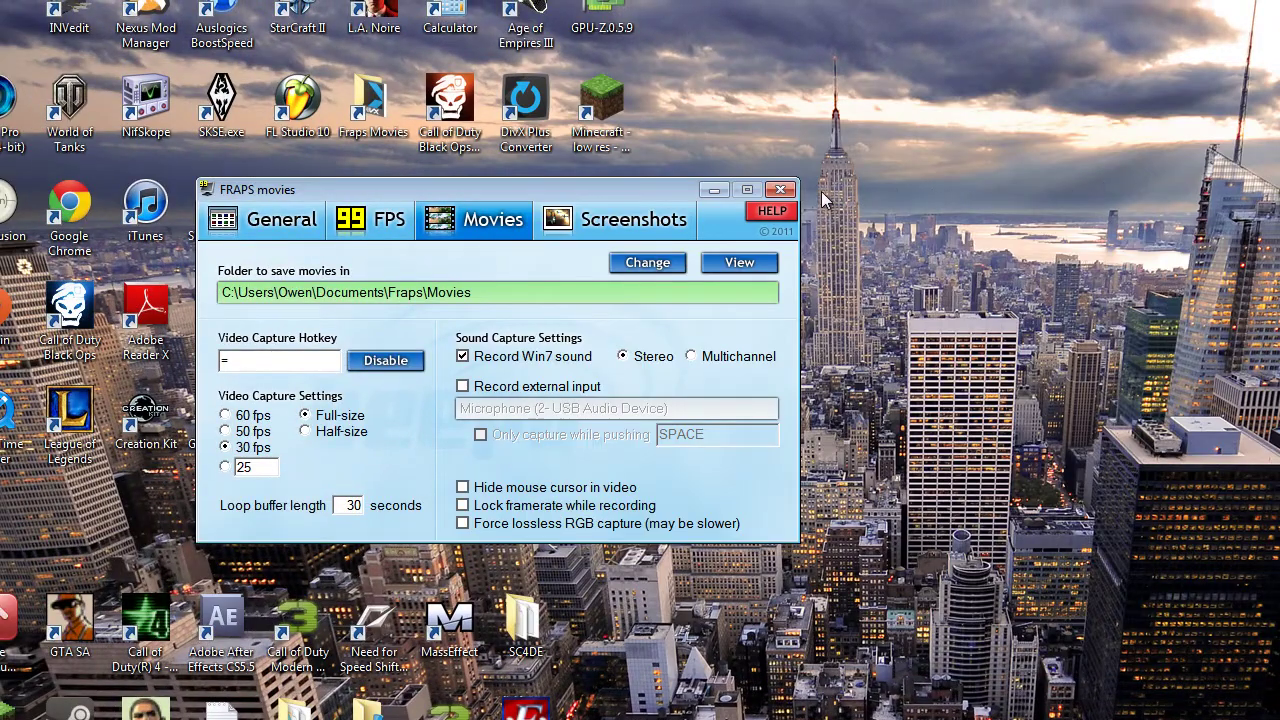
Step: Exit Fraps, then move the Movies folder aside and select the Aiseesoft shortcut
click(781, 189)
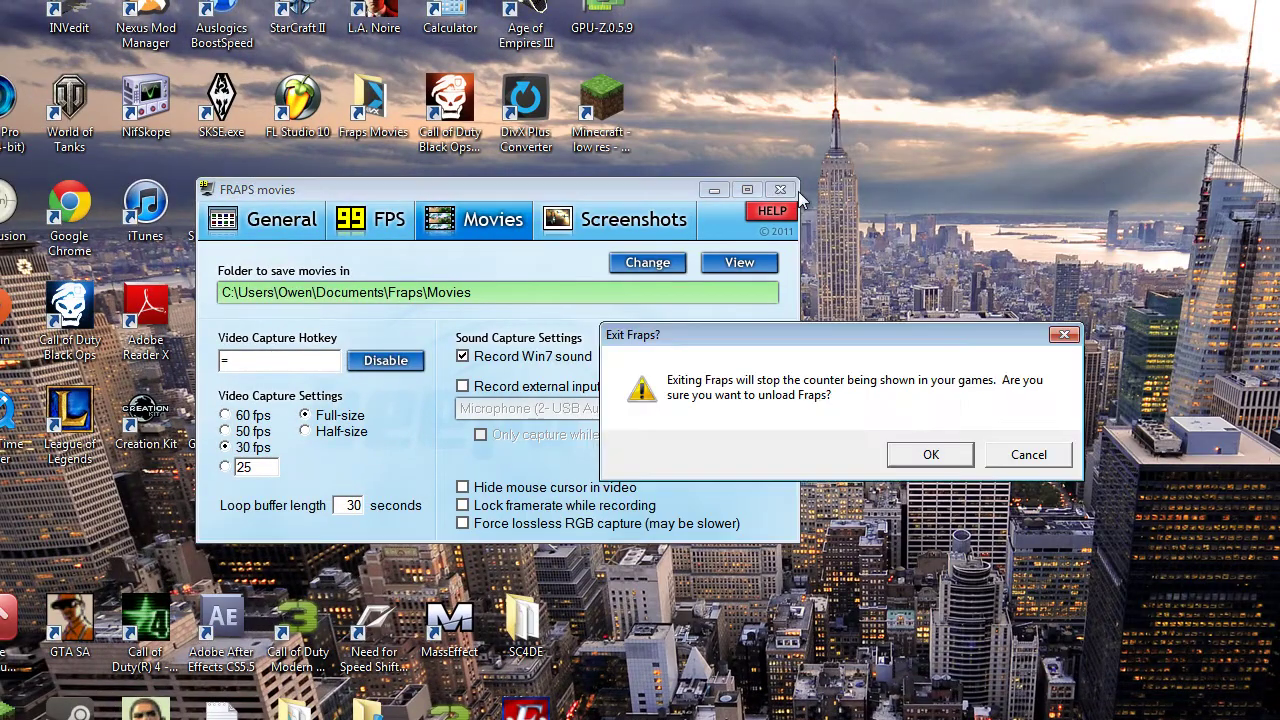
click(940, 458)
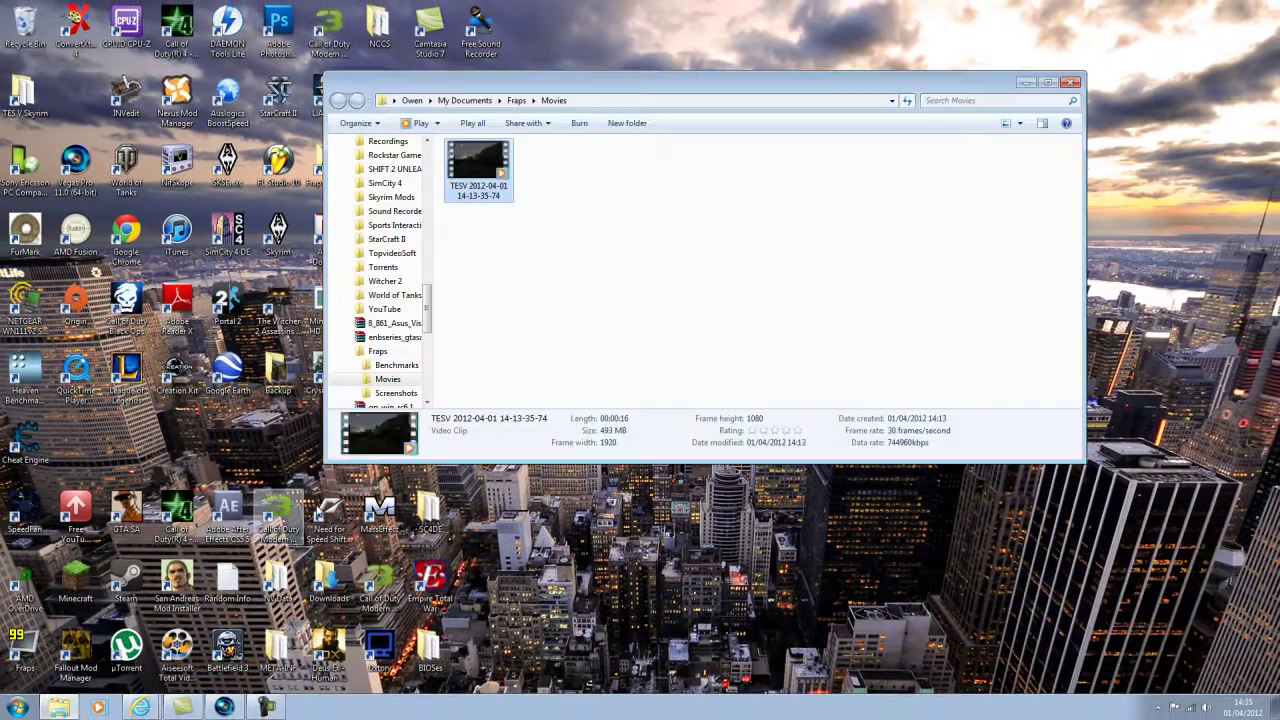
drag(548, 88, 666, 90)
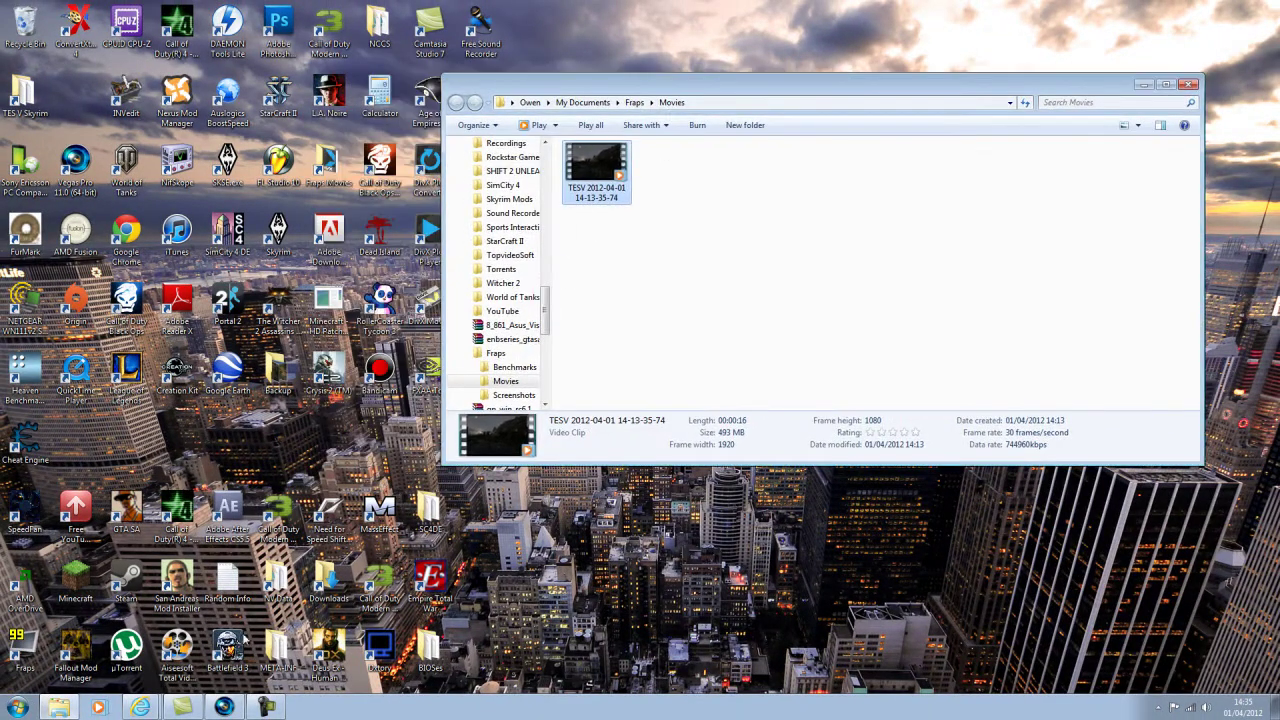
click(177, 650)
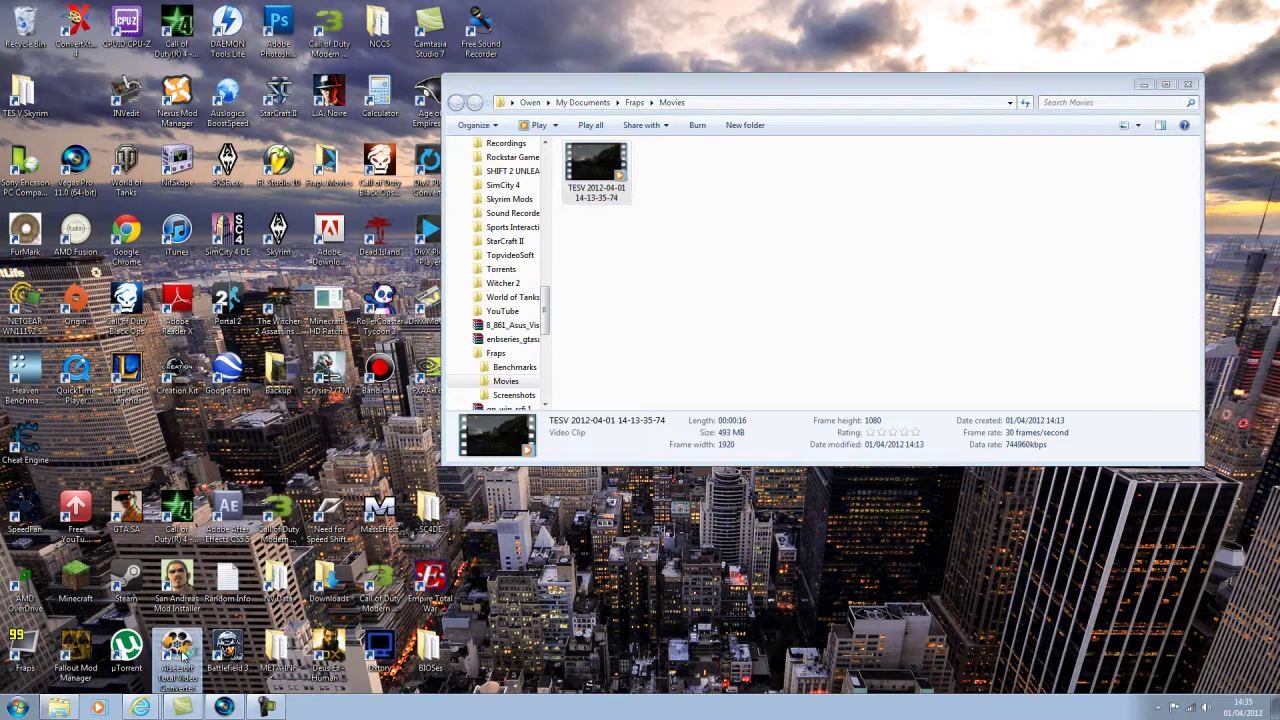
Step: Launch Aiseesoft Total Video Converter from the desktop and minimize the Internet Explorer product page
double_click(177, 650)
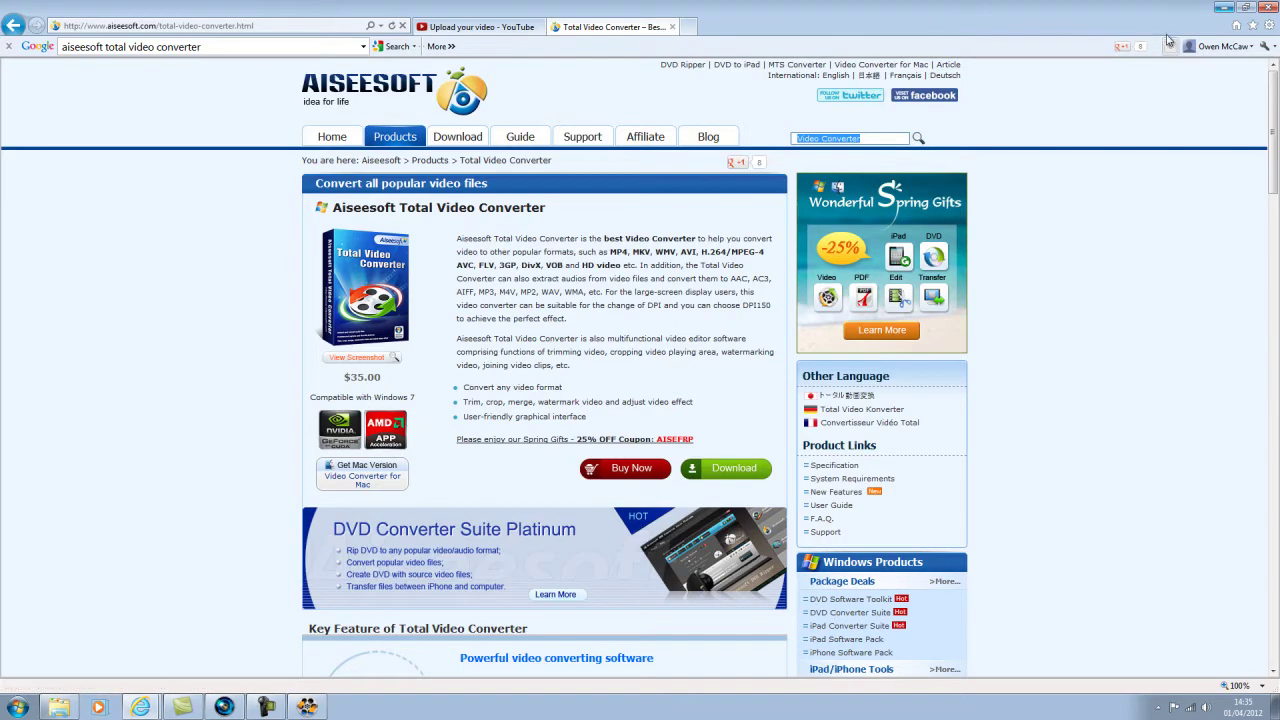
click(1222, 10)
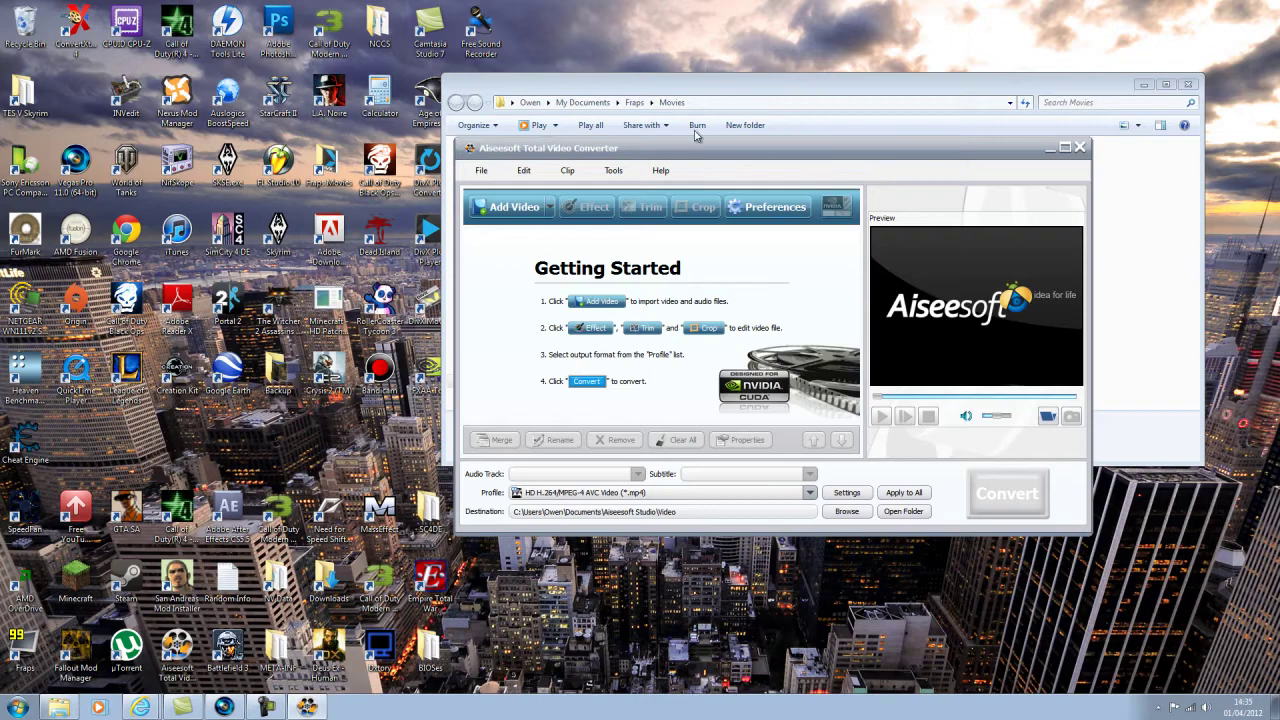
Step: Drag the TESV clip from the Movies folder into the converter's file list
mouse_move(706, 86)
mouse_down()
mouse_move(268, 230)
mouse_move(209, 445)
mouse_up()
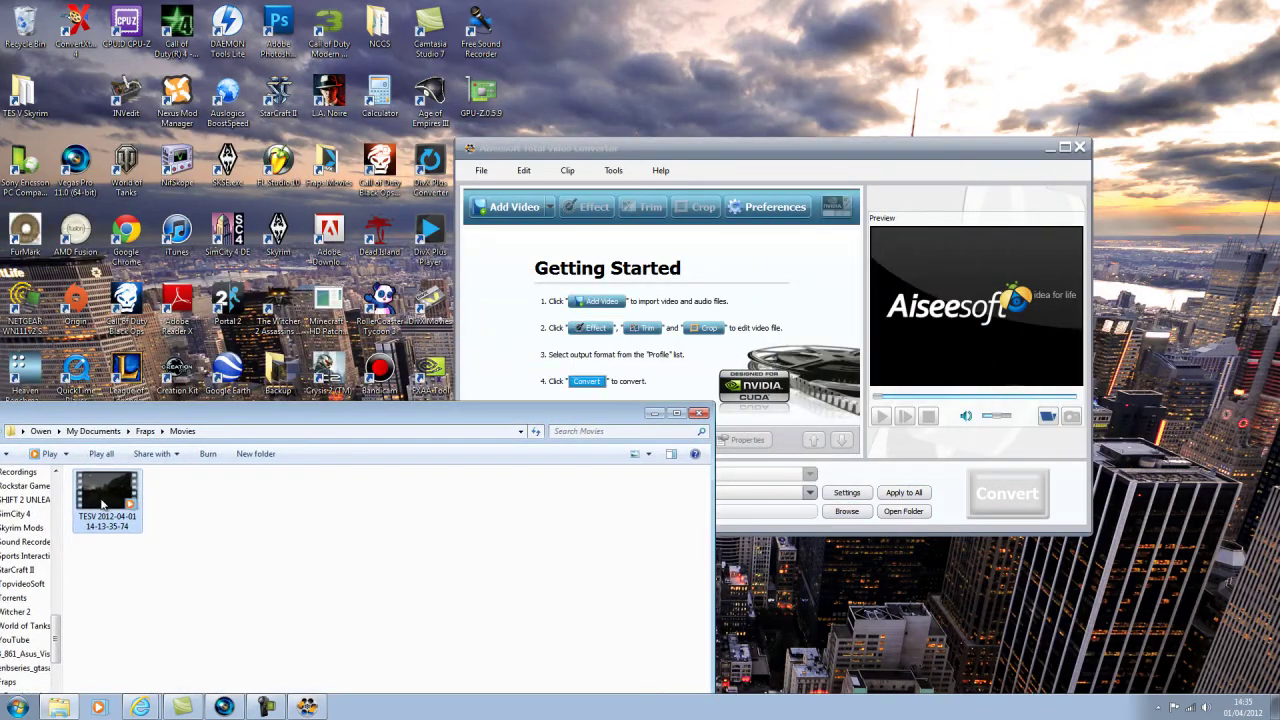
drag(410, 380, 503, 281)
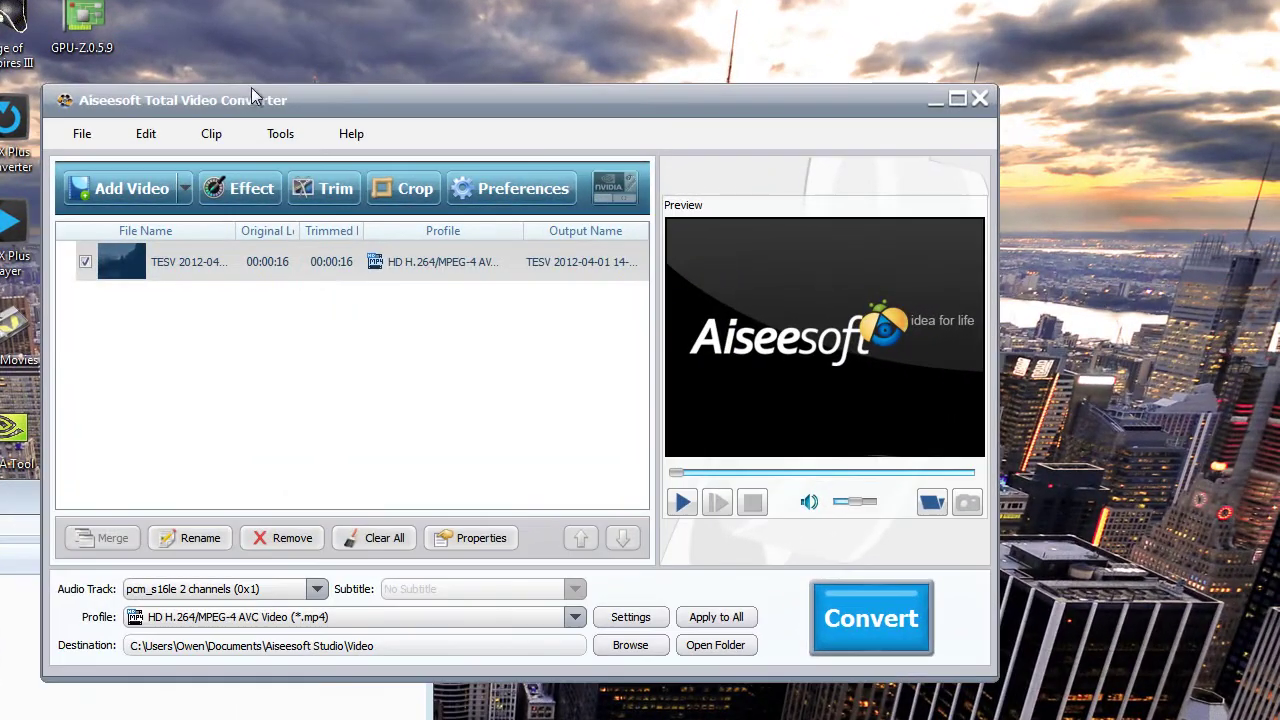
drag(251, 87, 372, 64)
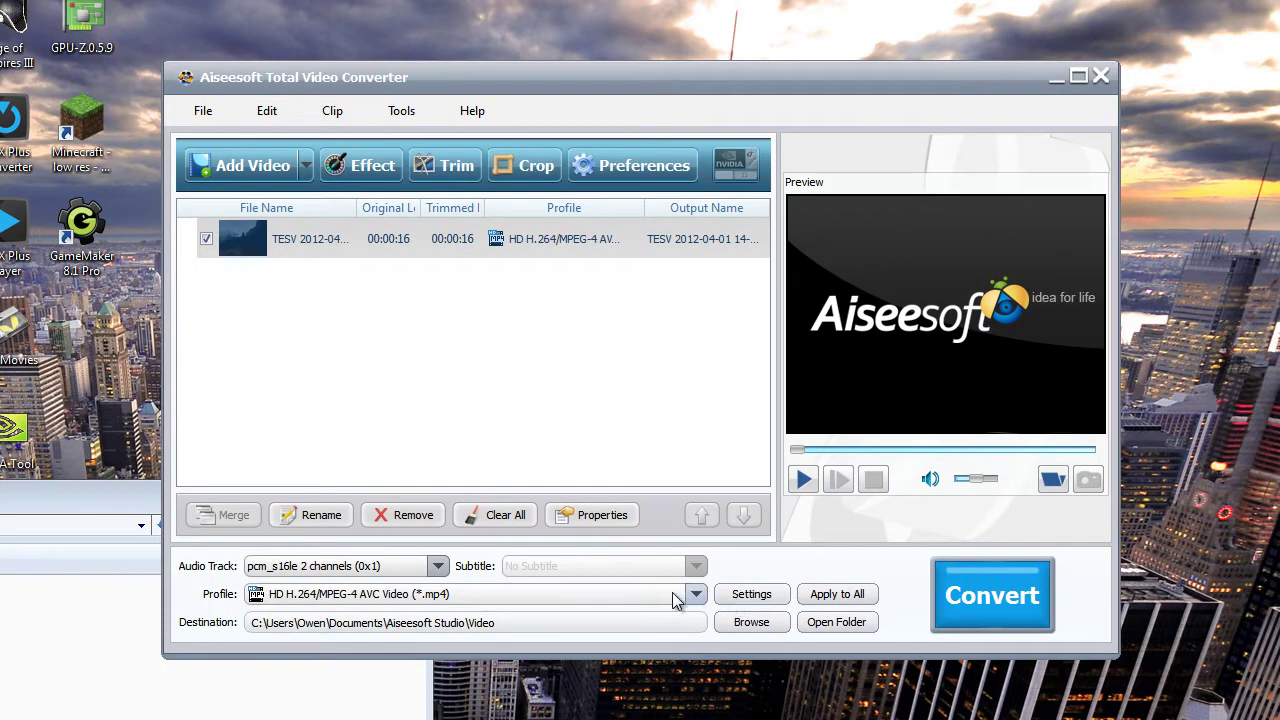
Step: Choose the HD H.264/MPEG-4 AVC Video (*.mp4) profile, keeping the bitrate at 15000 kbps
click(680, 598)
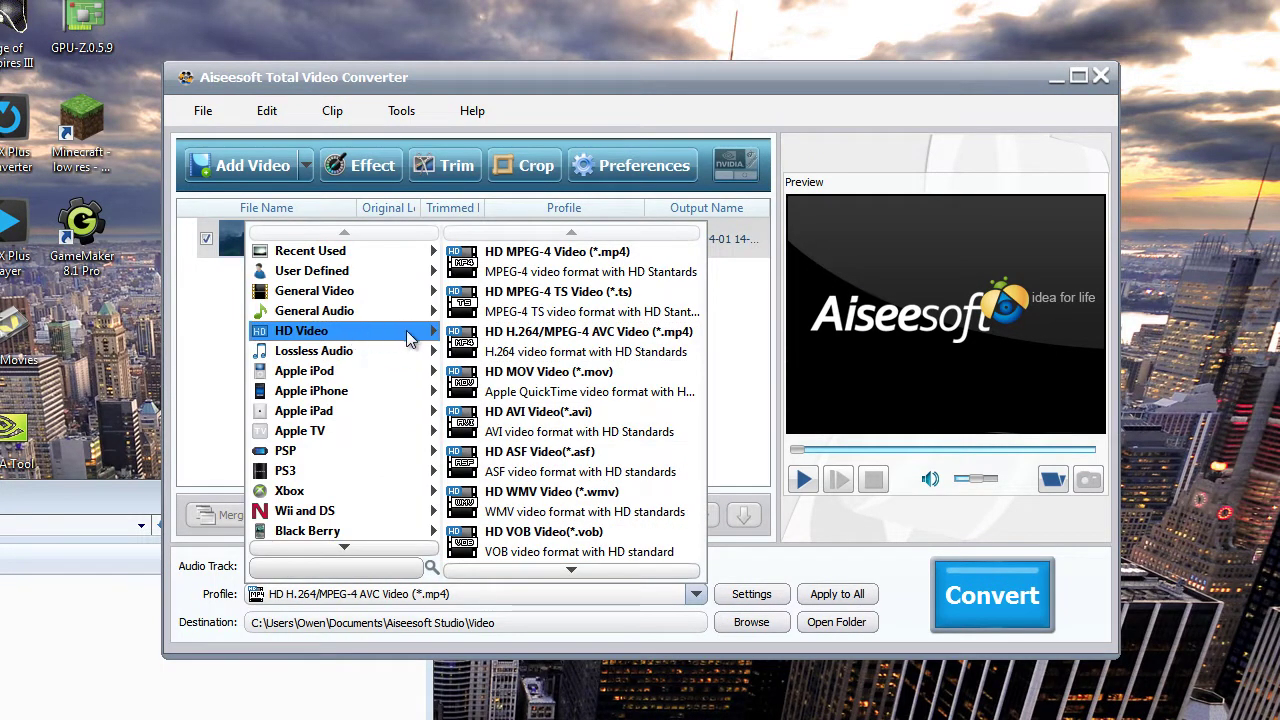
click(551, 345)
click(745, 594)
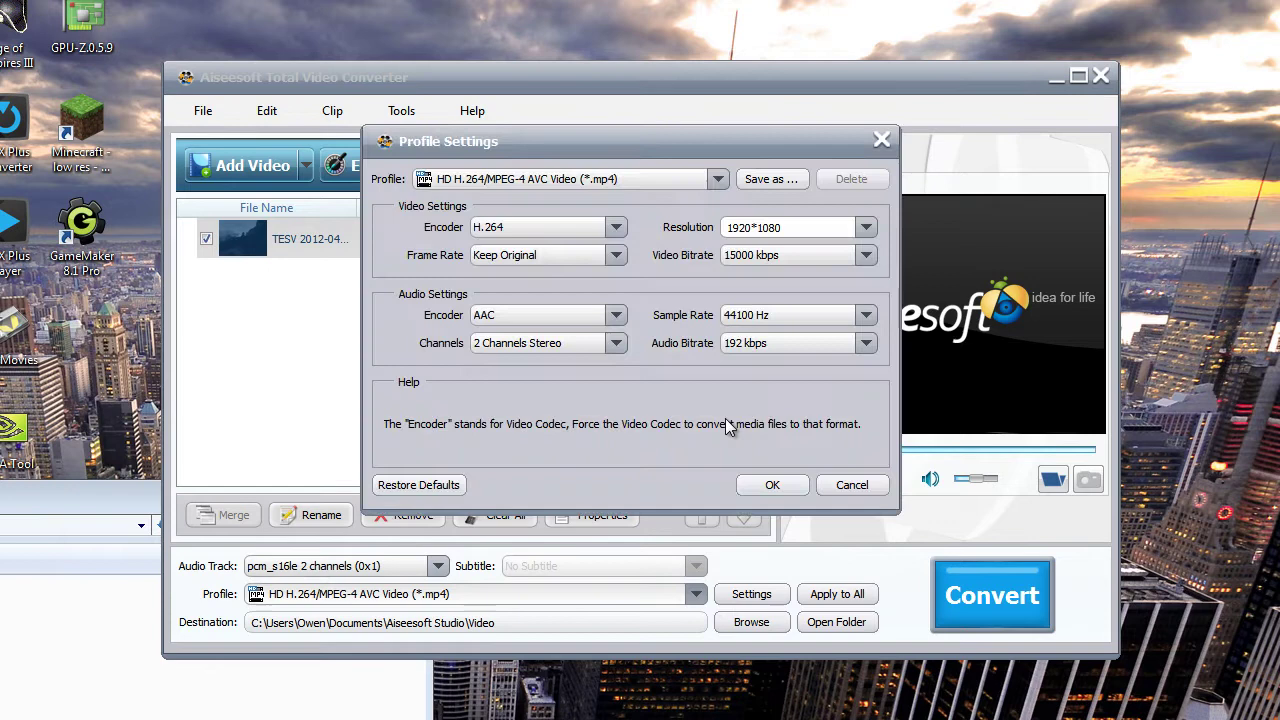
click(764, 257)
click(752, 403)
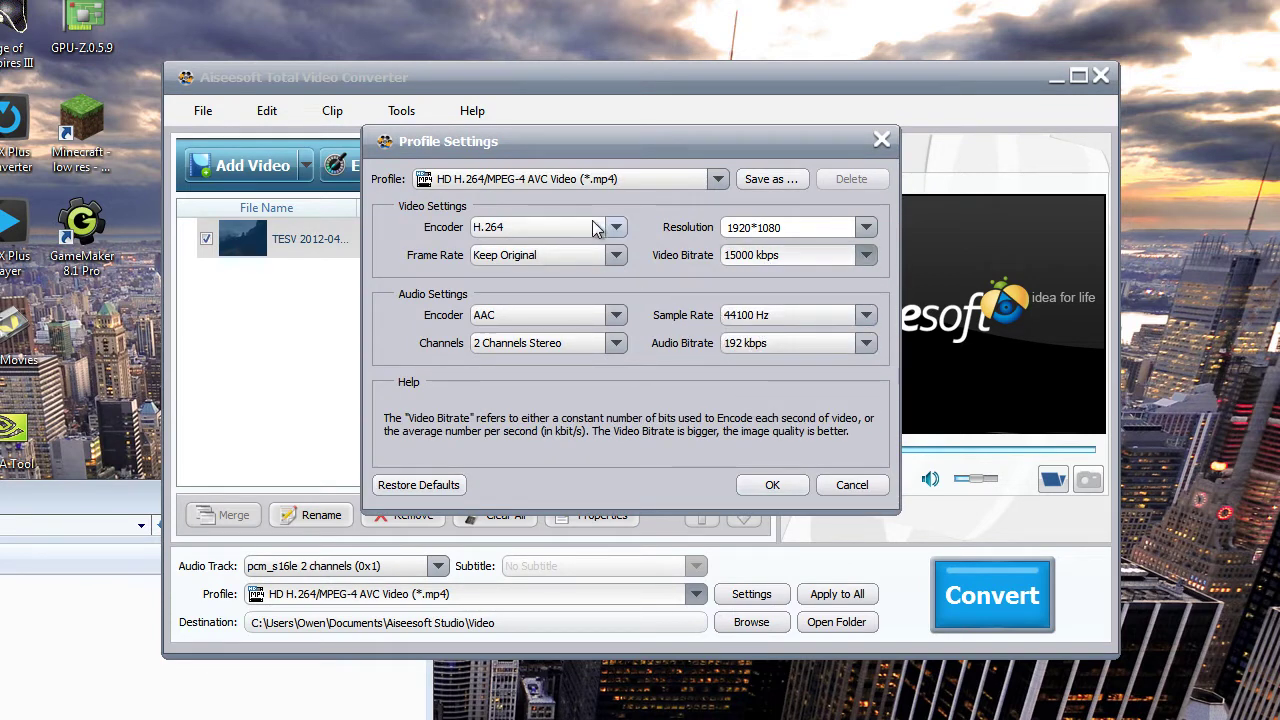
click(772, 485)
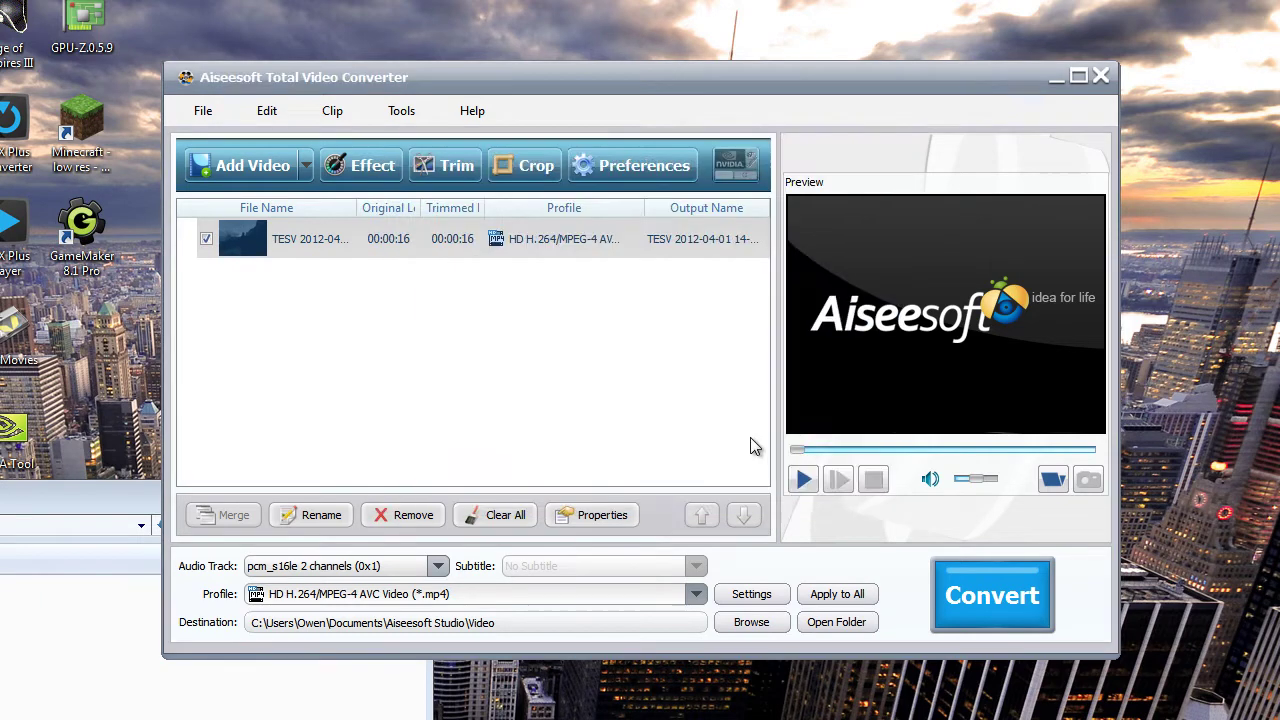
Step: Convert the clip, overwriting the existing MP4 and opening the output folder when done
click(963, 593)
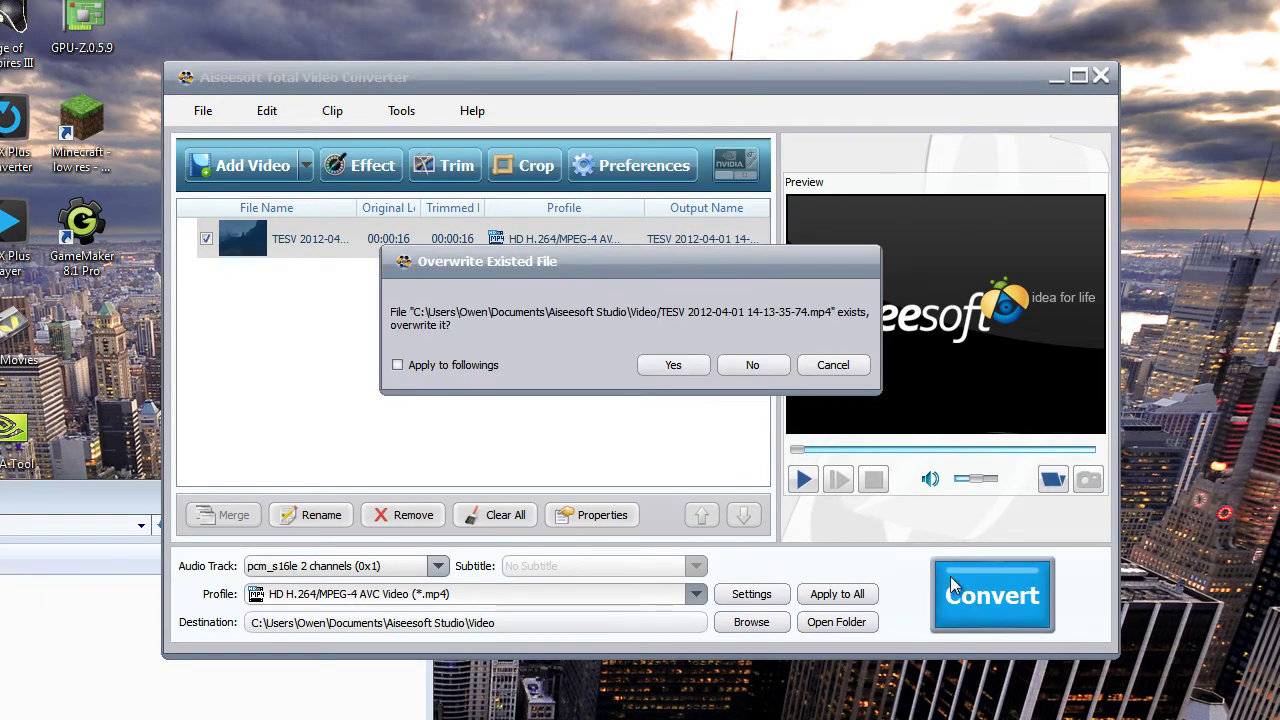
click(674, 366)
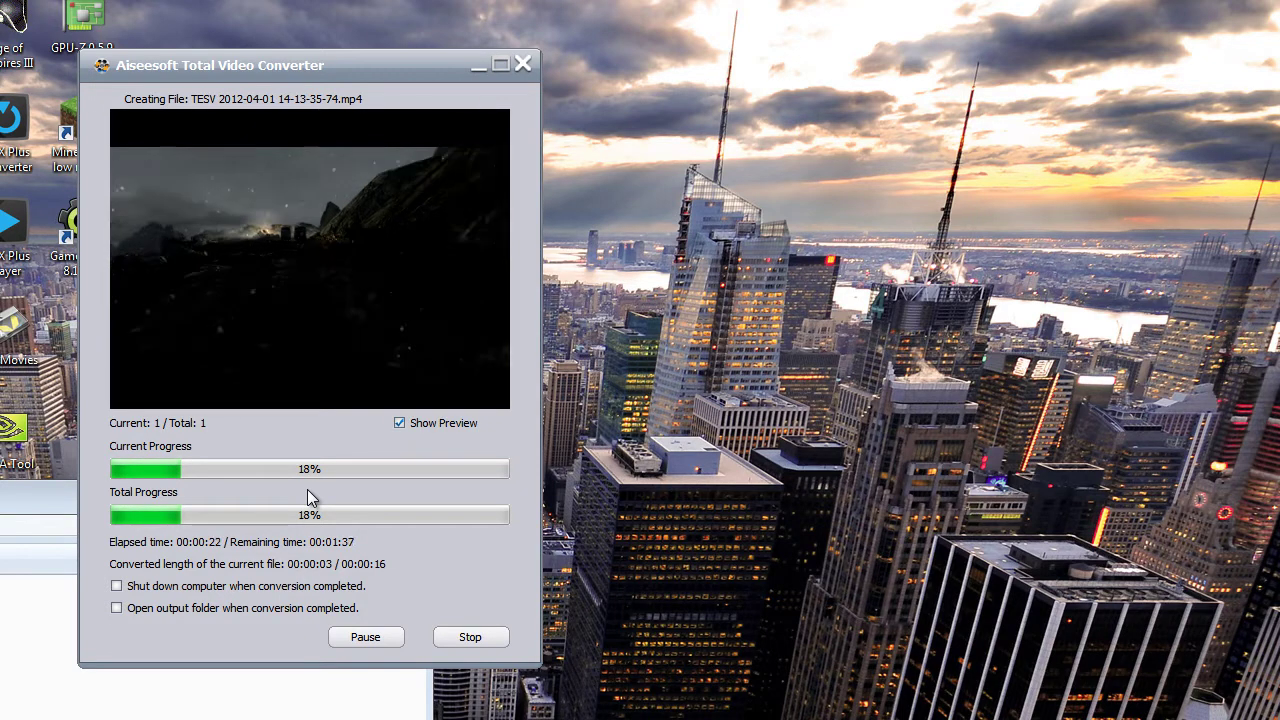
click(219, 609)
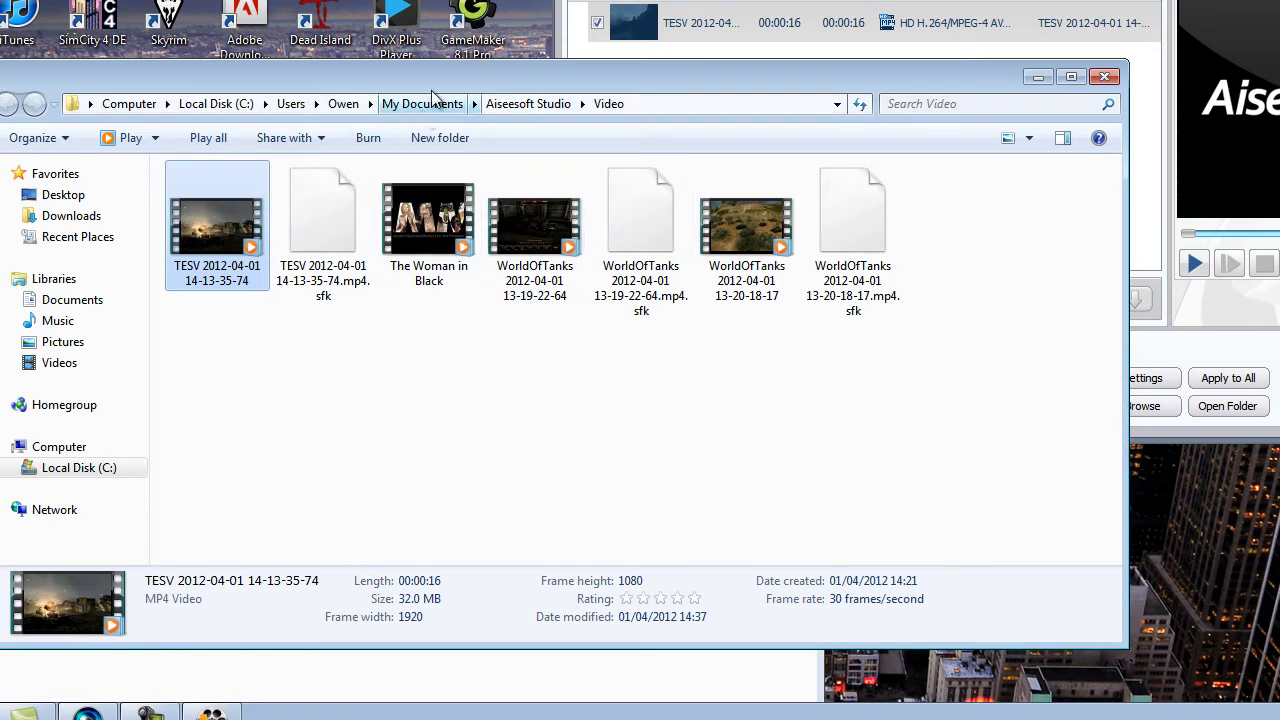
Step: Delete the TESV .sfk file and both WorldOfTanks clips with their .sfk files
drag(473, 84, 556, 90)
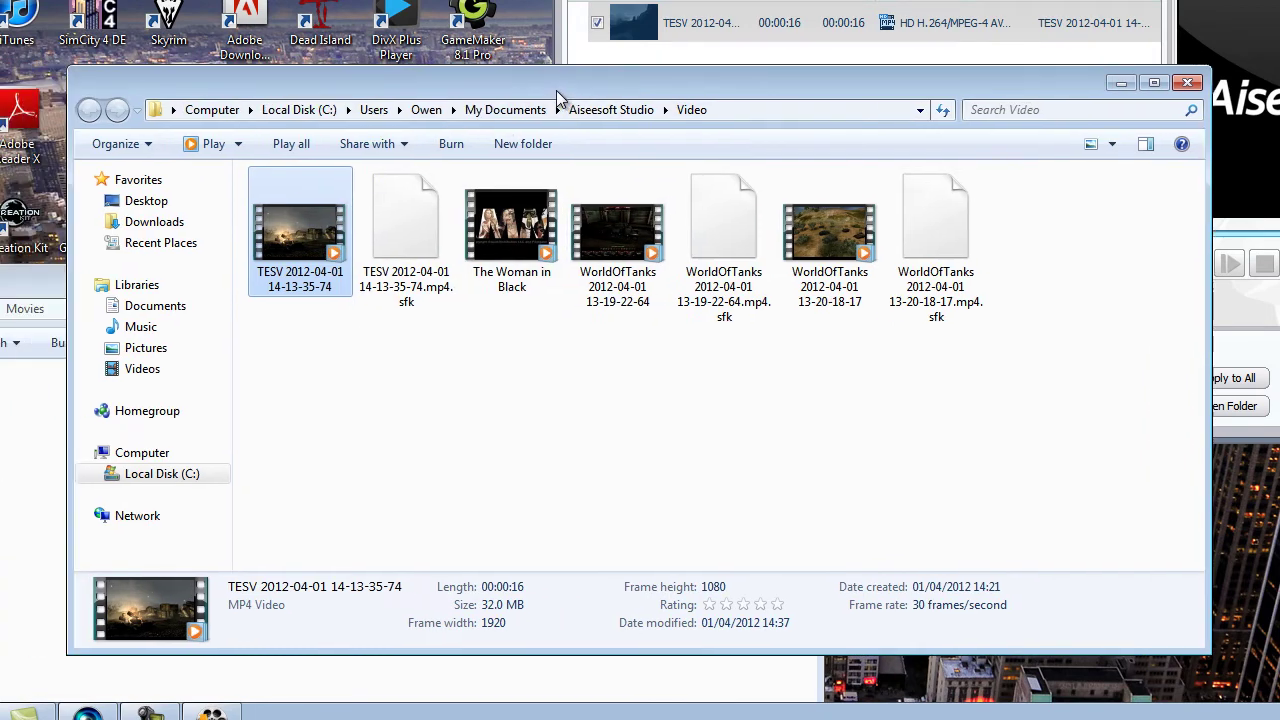
click(442, 218)
ctrl+click(600, 230)
ctrl+click(724, 225)
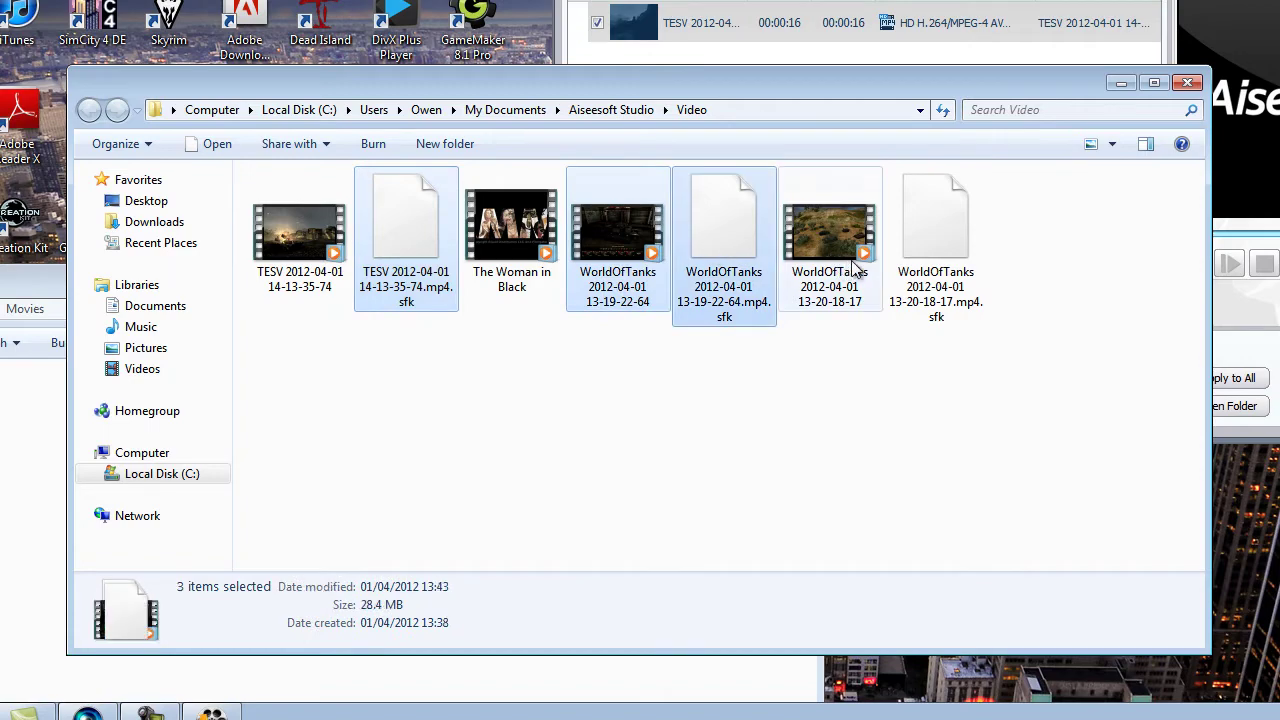
ctrl+click(830, 230)
ctrl+click(936, 225)
drag(571, 80, 914, 163)
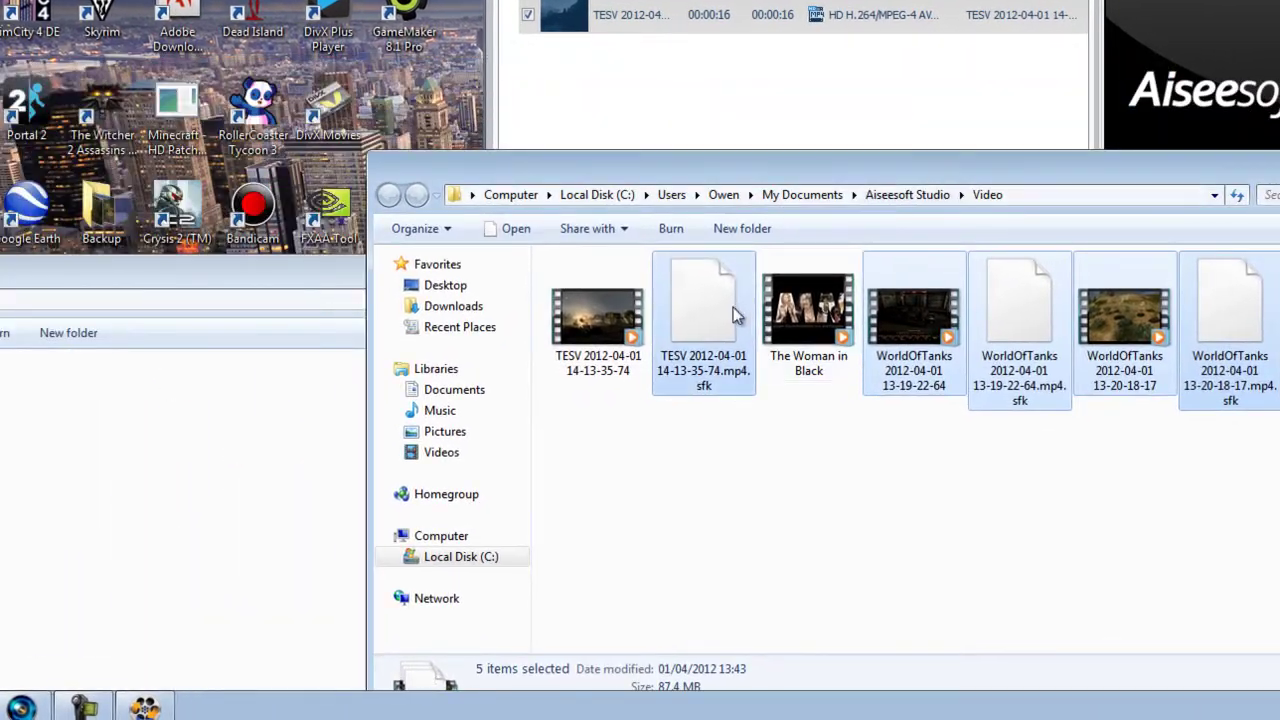
key(Delete)
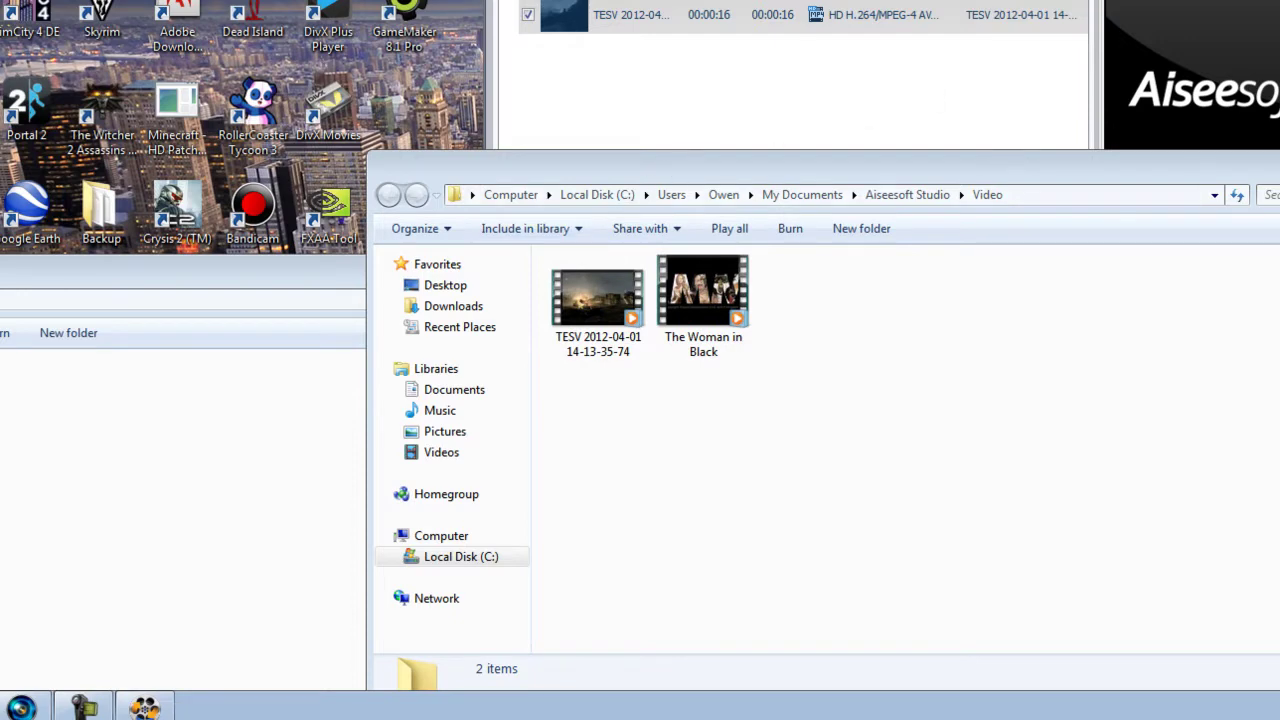
Step: Select the TESV video and close Aiseesoft Total Video Converter
drag(871, 165, 490, 83)
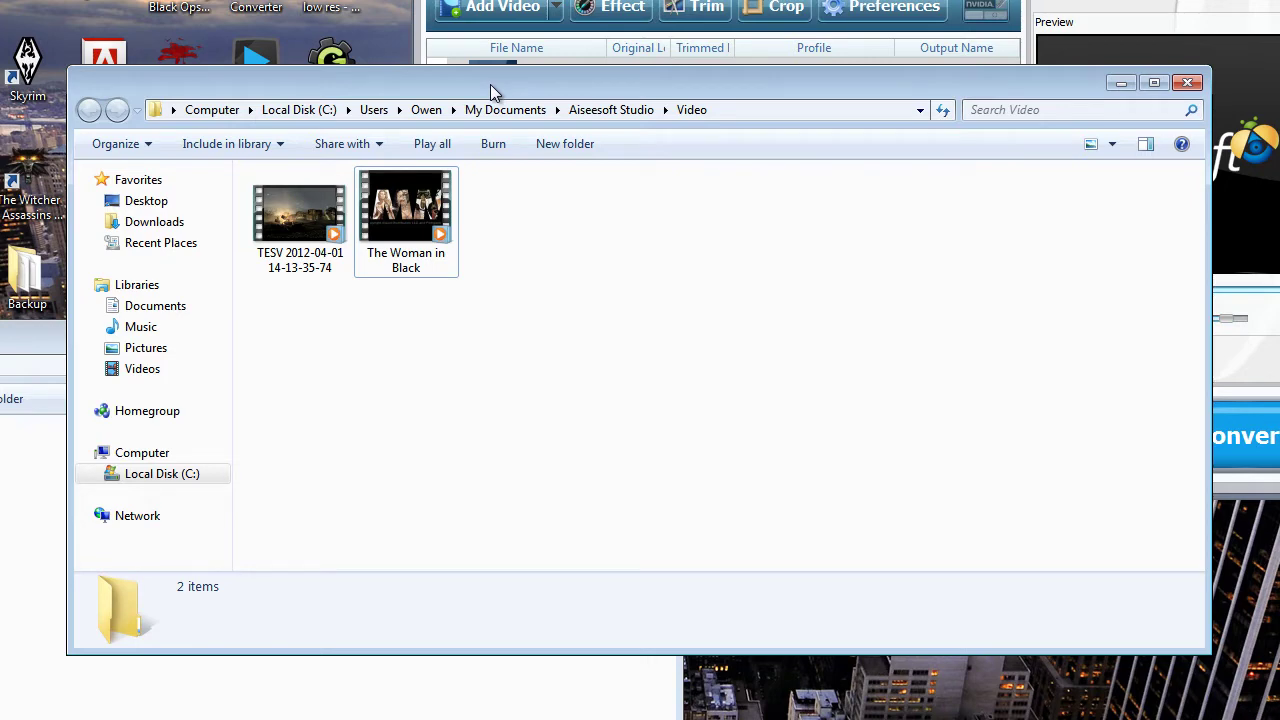
drag(490, 86, 592, 100)
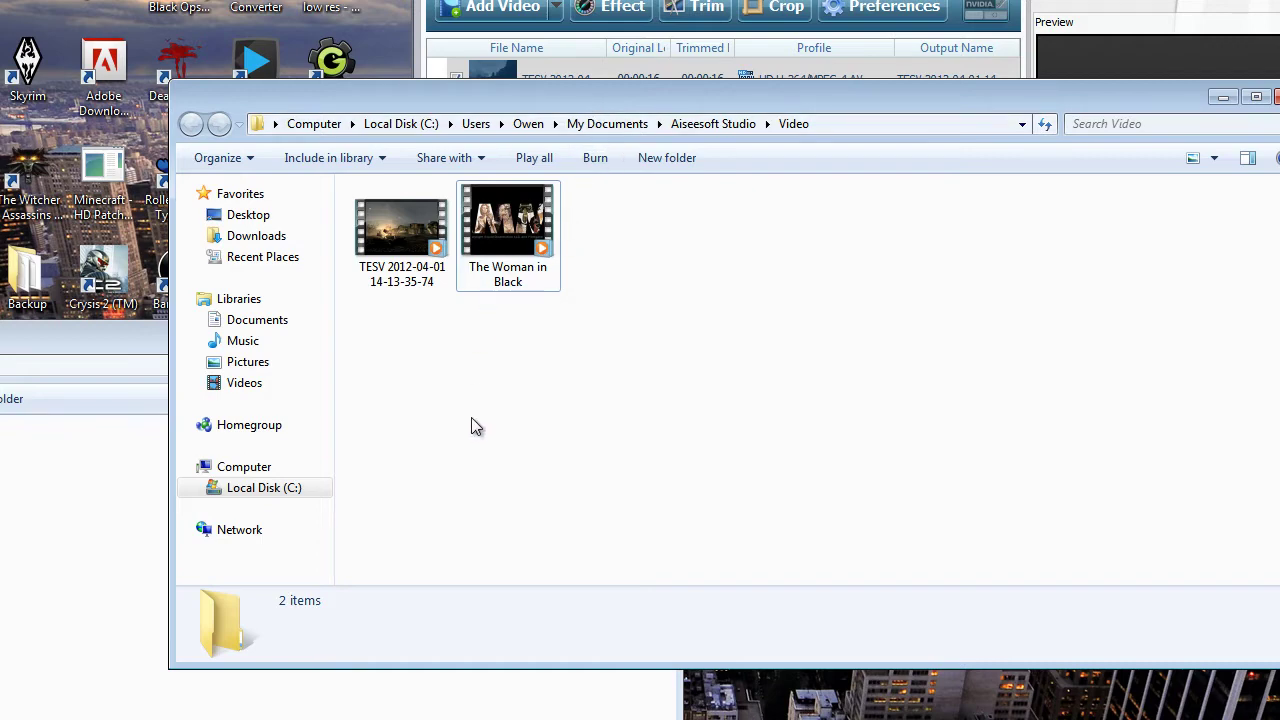
click(405, 243)
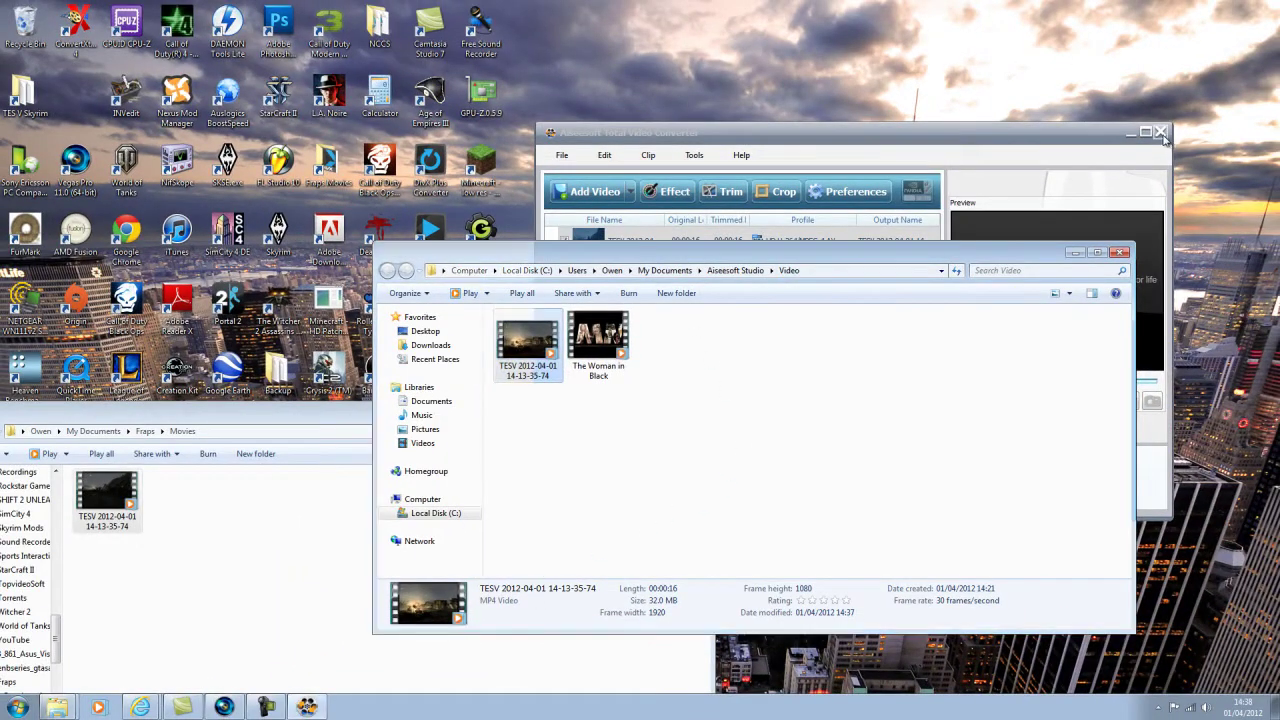
click(1160, 131)
Step: Confirm quitting the converter, place the TESV MP4 on the Vegas timeline, and close Explorer
click(891, 316)
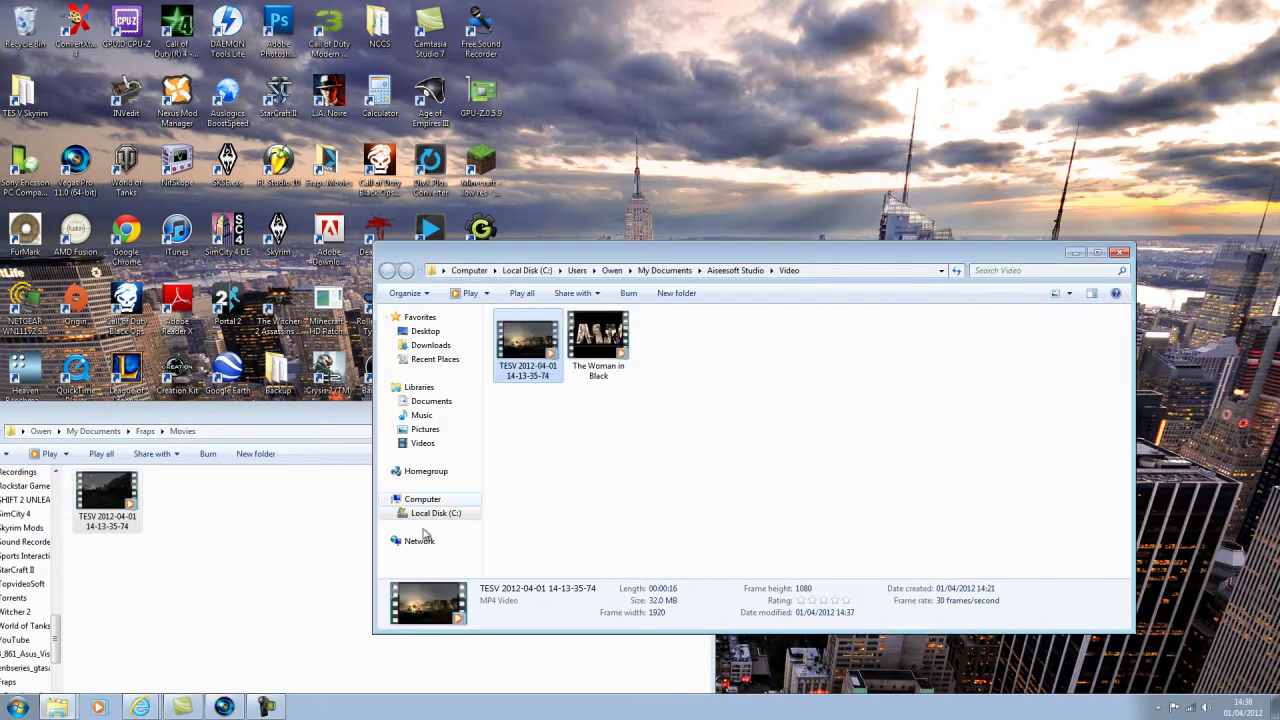
click(258, 700)
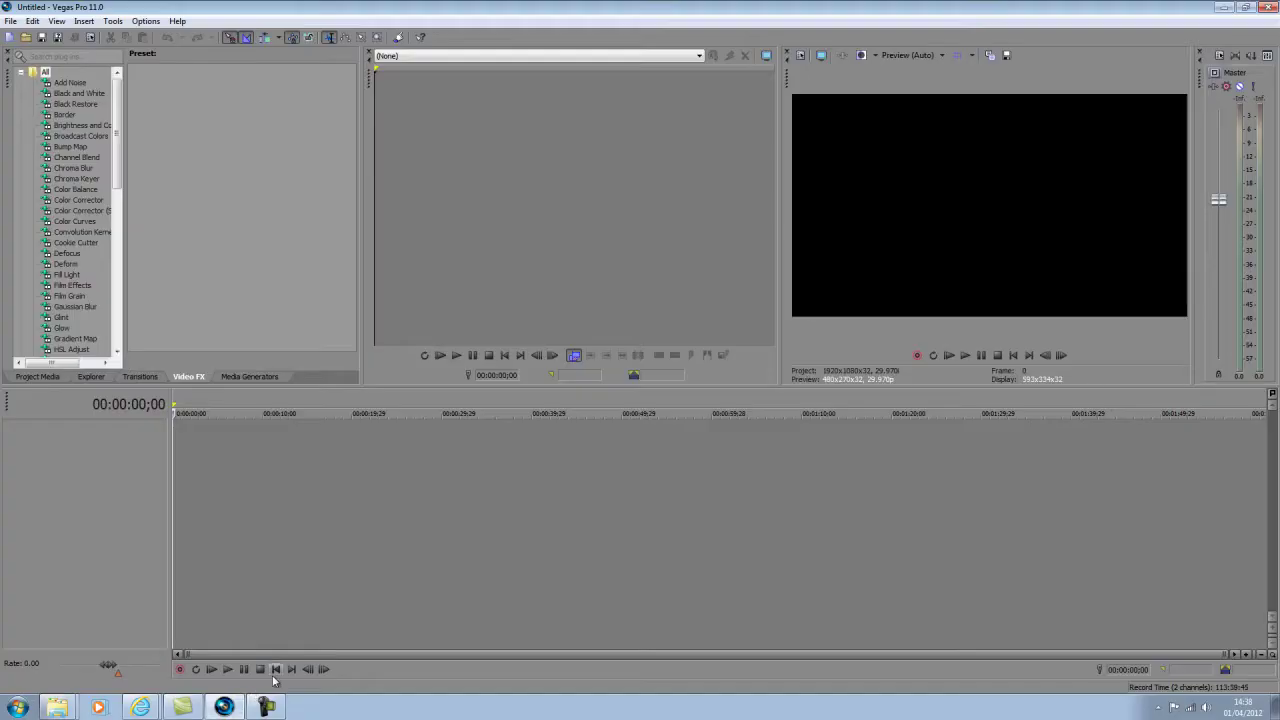
click(57, 707)
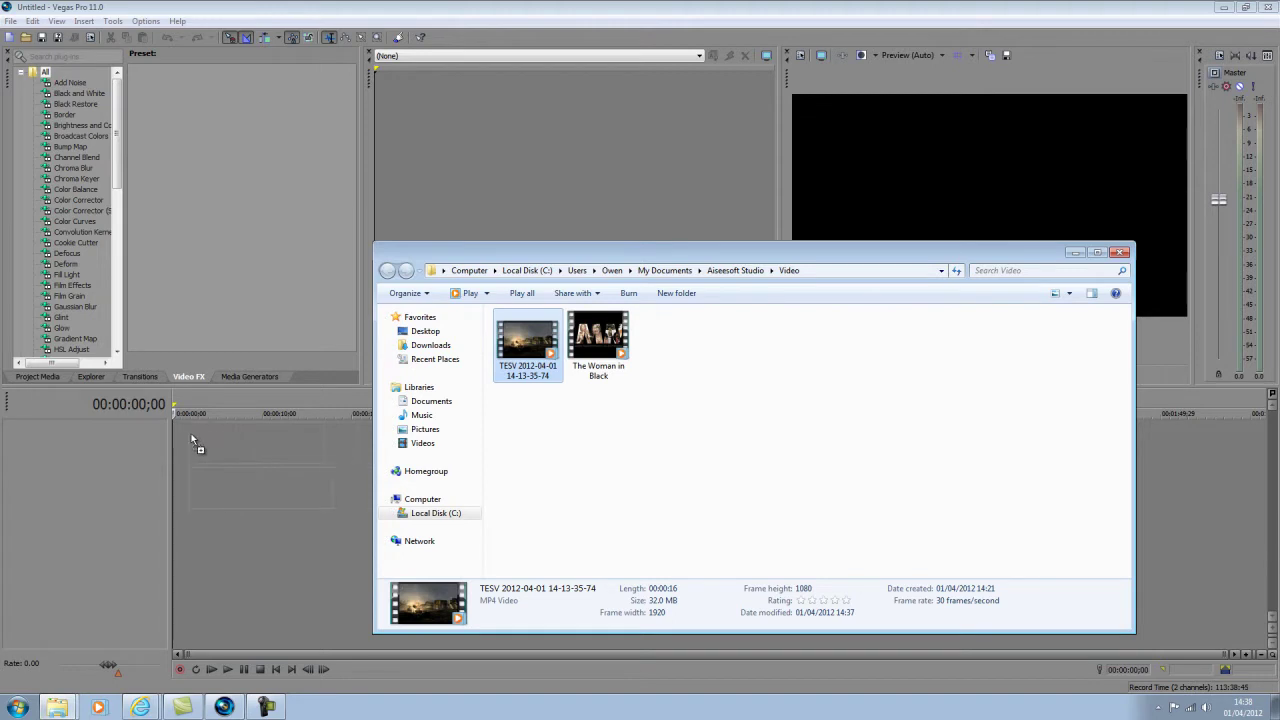
drag(193, 440, 194, 441)
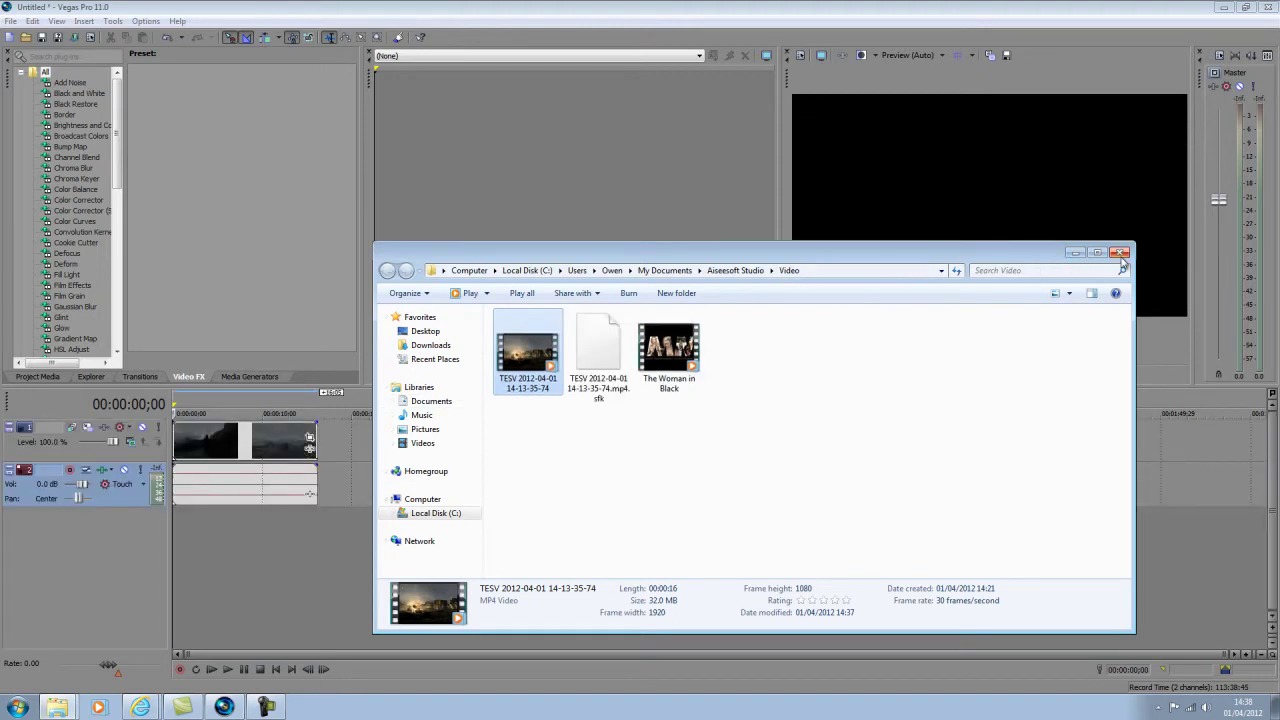
click(1119, 252)
Step: Move the clip to start near 30 seconds, park on the campfire frame, and open Project Properties
click(206, 405)
click(251, 410)
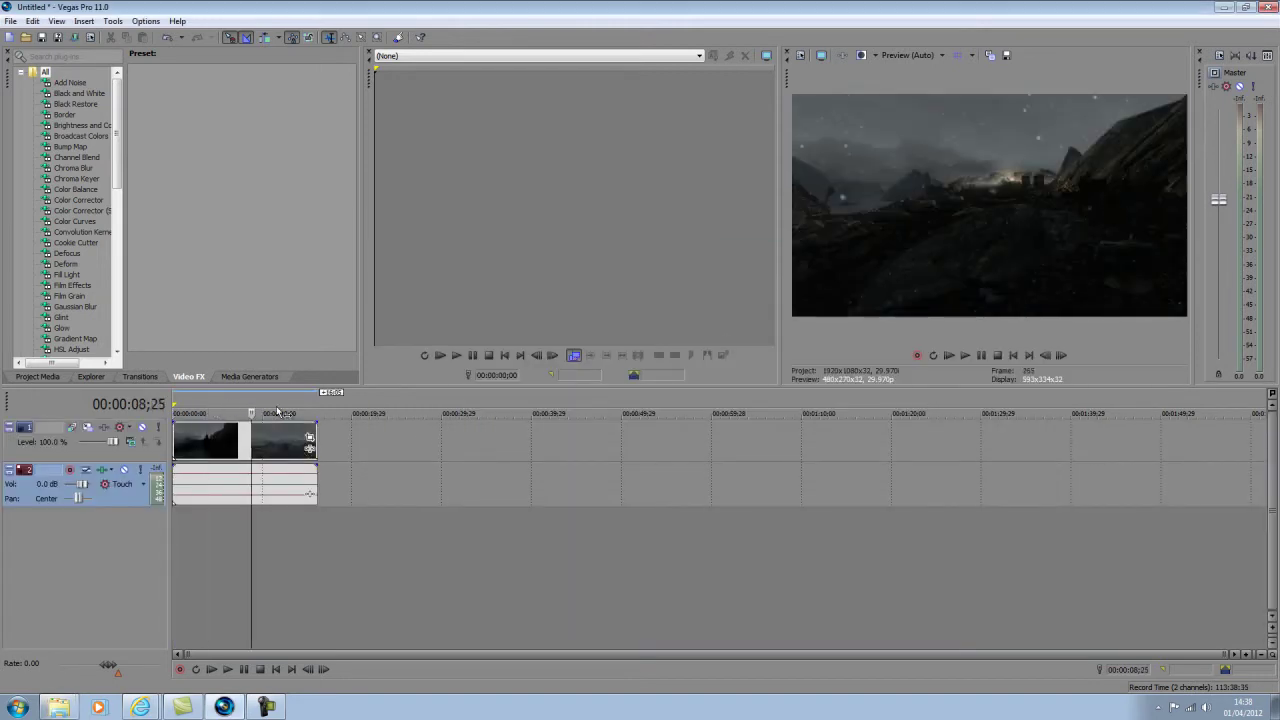
drag(267, 444, 551, 446)
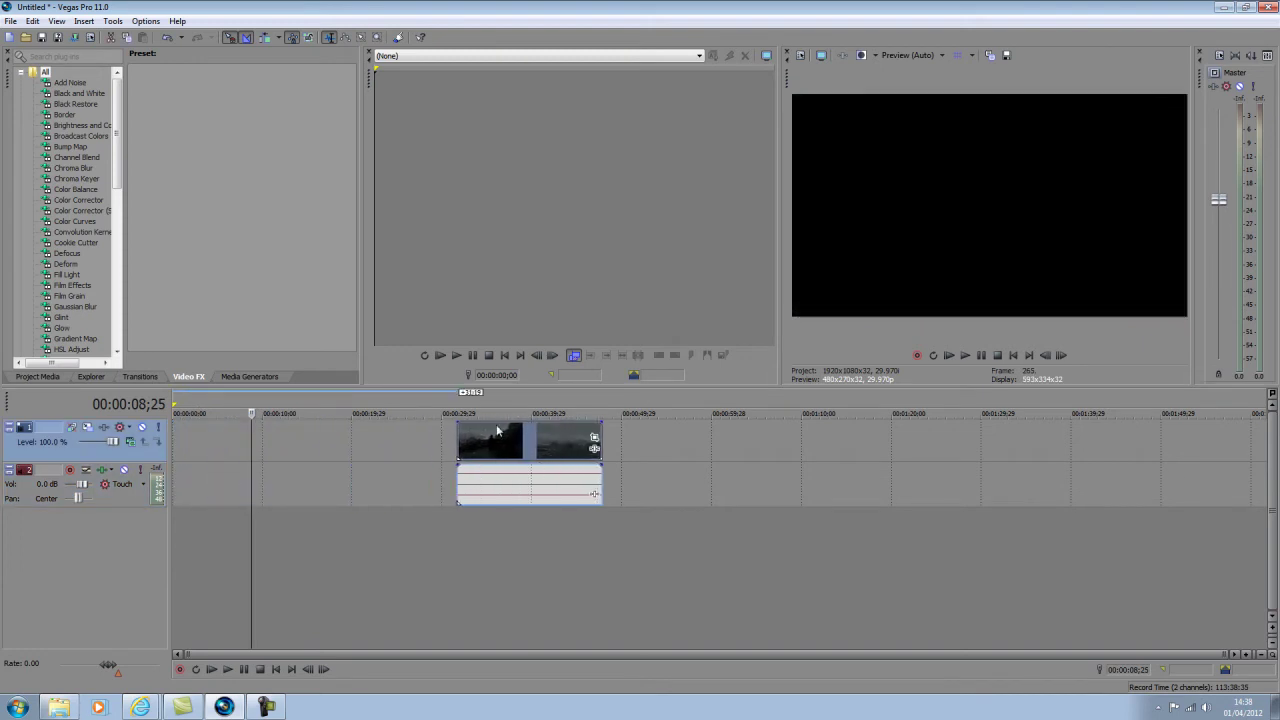
drag(465, 403, 607, 411)
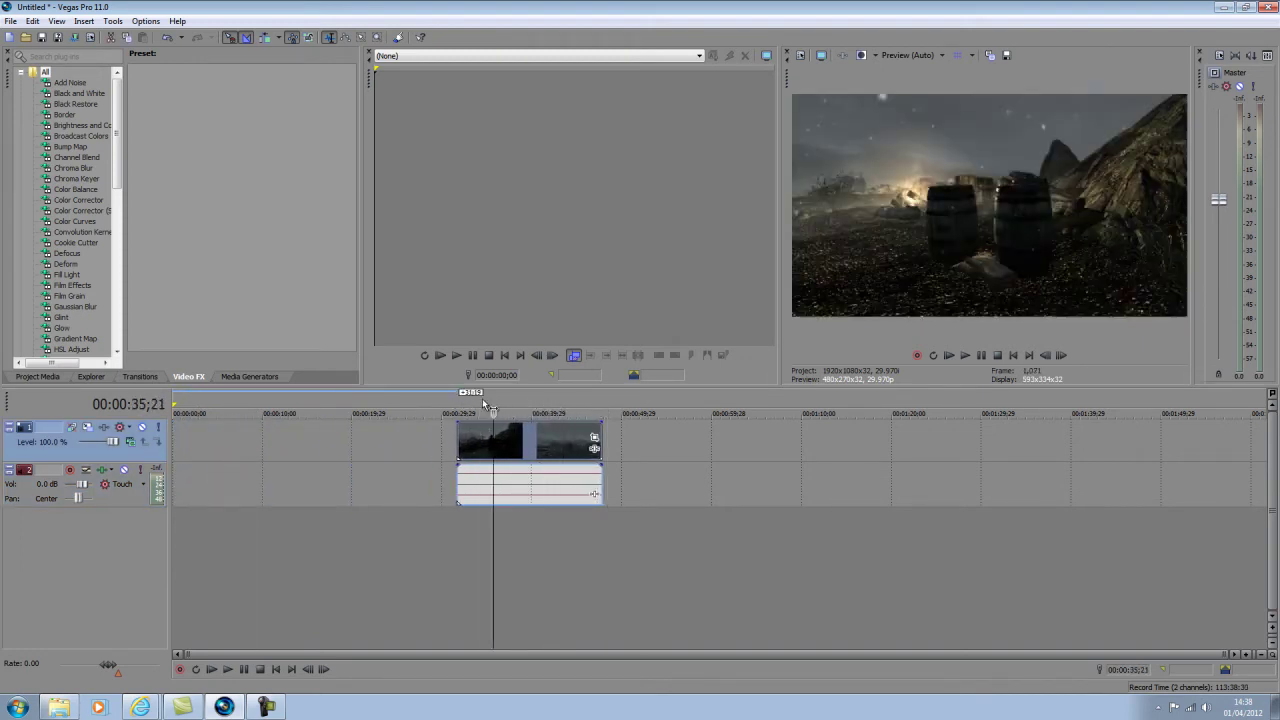
drag(607, 411, 463, 409)
click(518, 406)
click(558, 408)
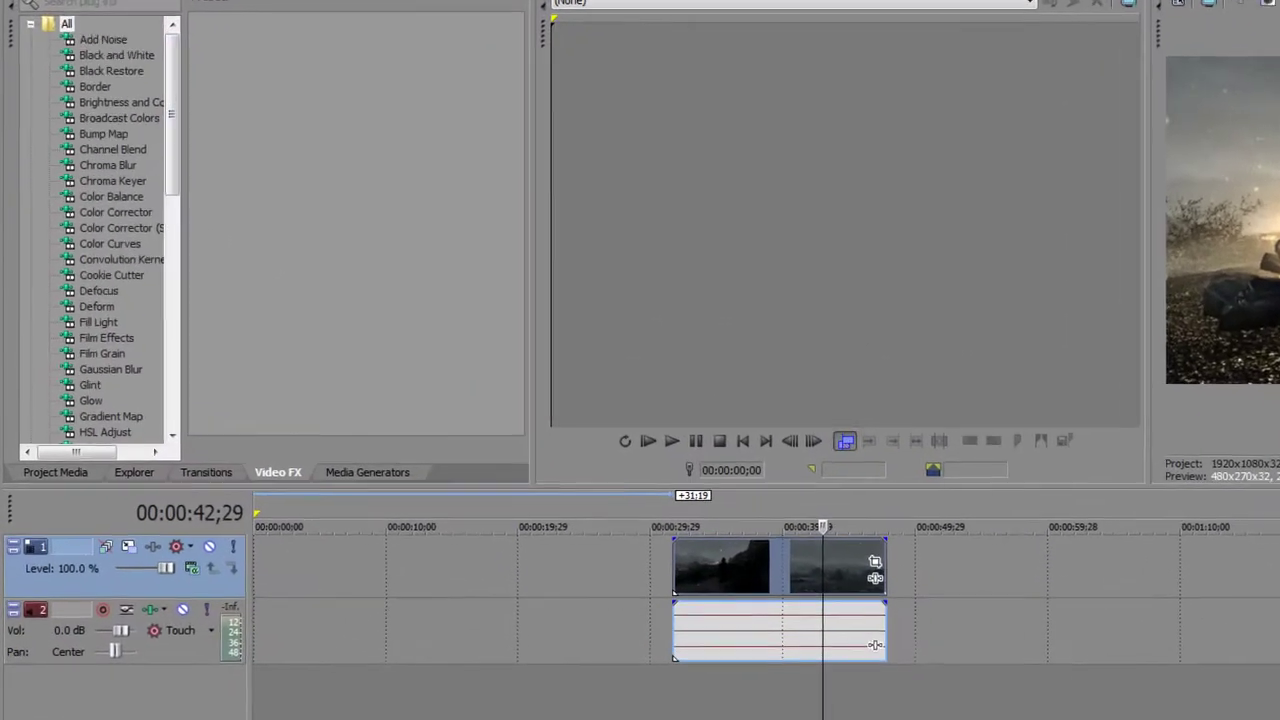
click(10, 20)
click(62, 277)
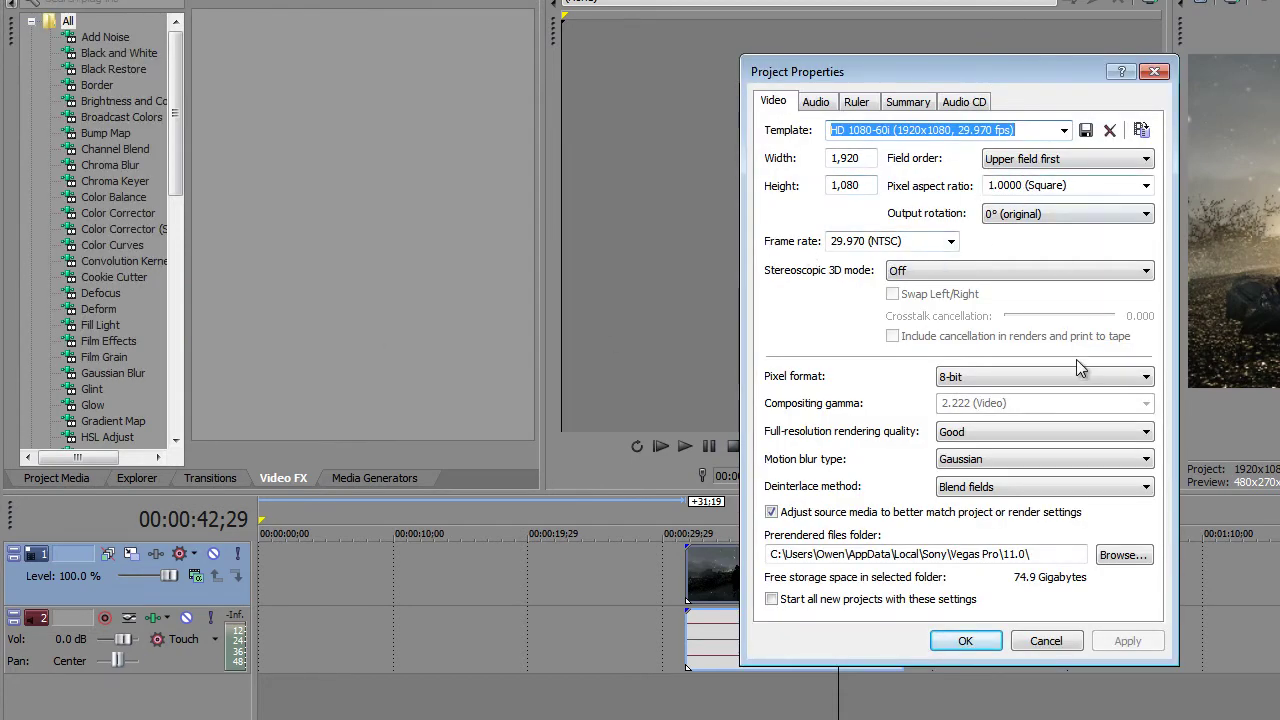
Step: Set Full-resolution rendering quality to Best and the frame rate to 30 fps
click(991, 440)
click(990, 488)
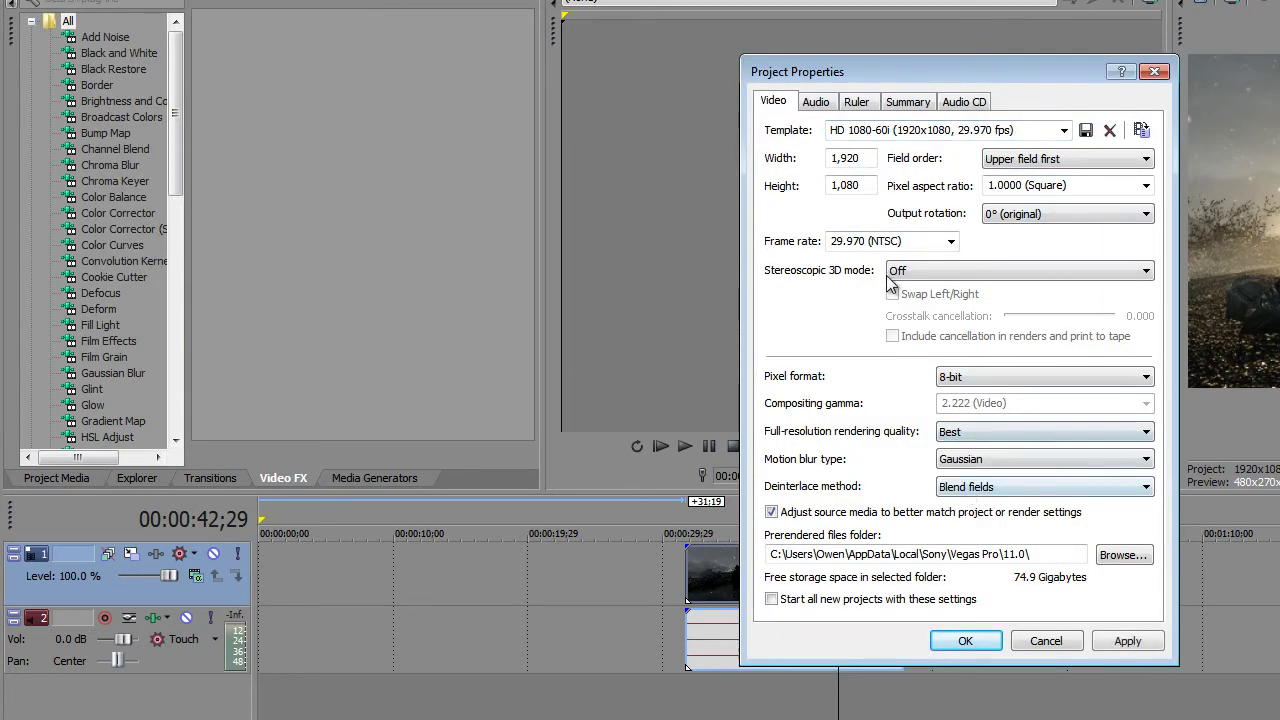
click(908, 241)
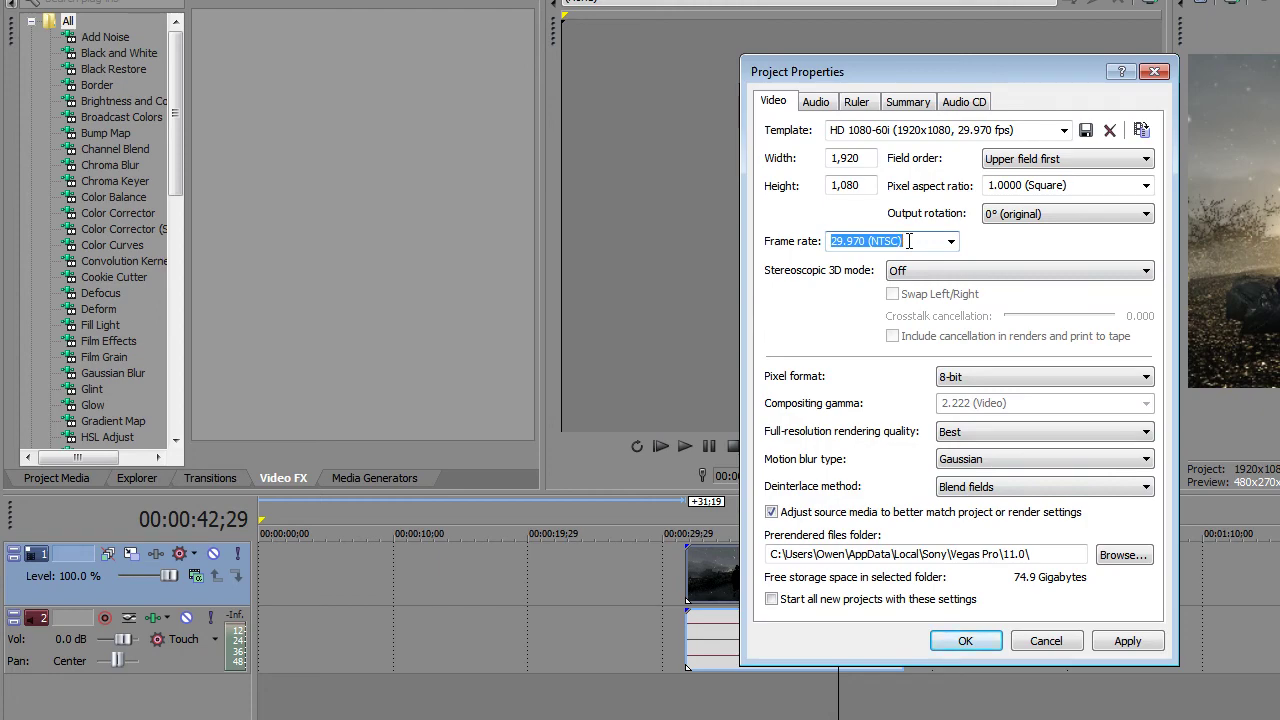
text(30)
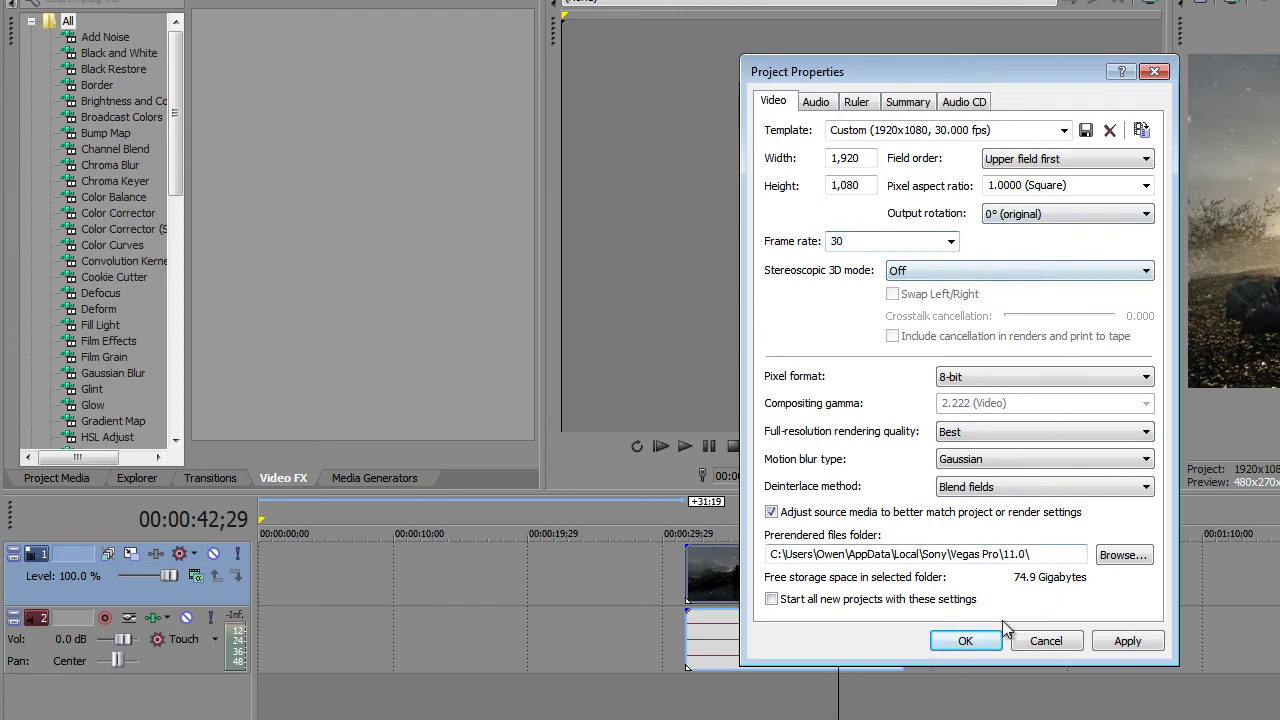
click(1127, 641)
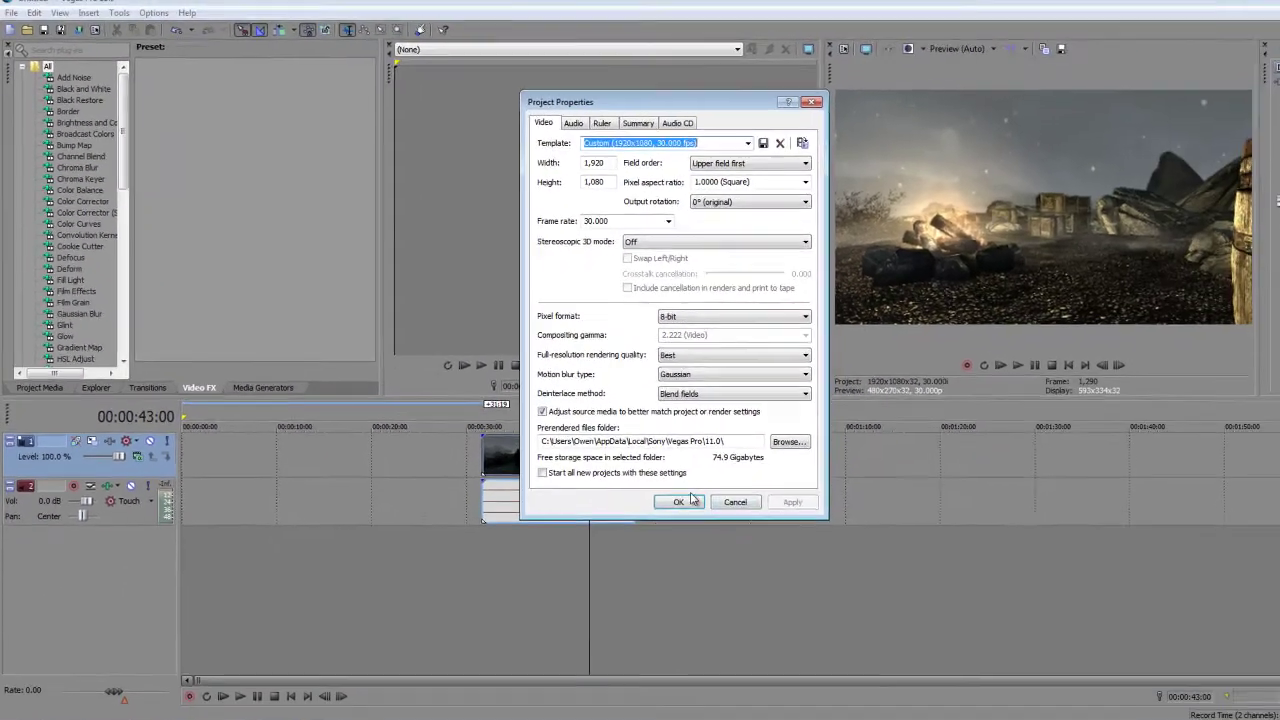
click(688, 500)
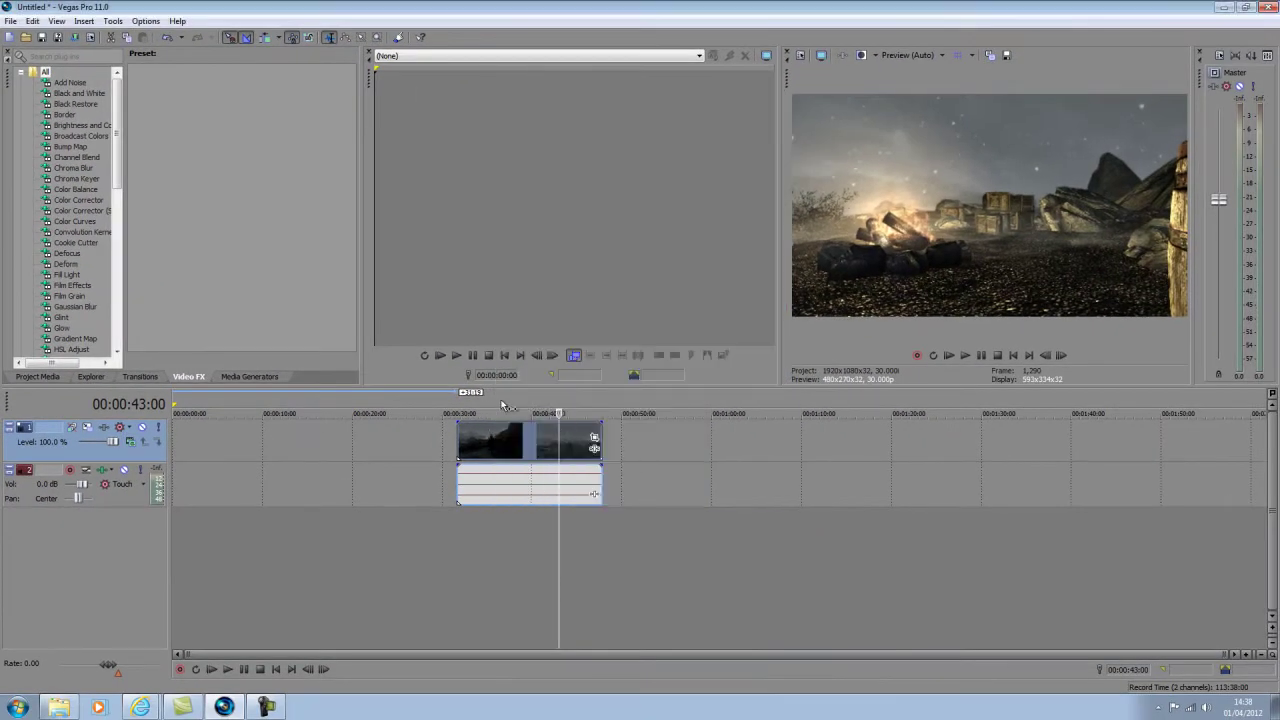